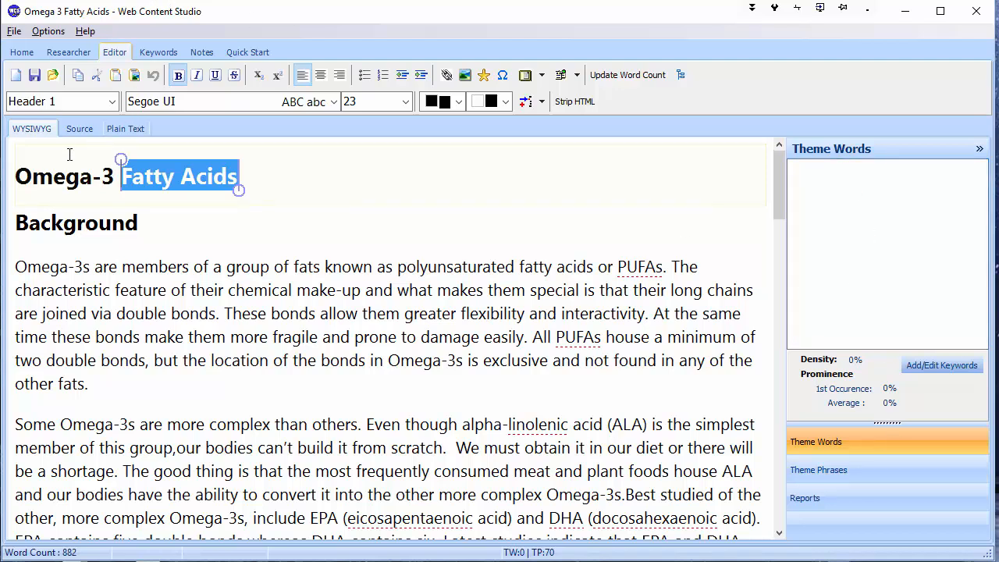
Step: Copy the article title "Omega-3 Fatty Acids" and enter it as the root phrase for the keyword spider
left_click_drag(121, 160, 14, 160)
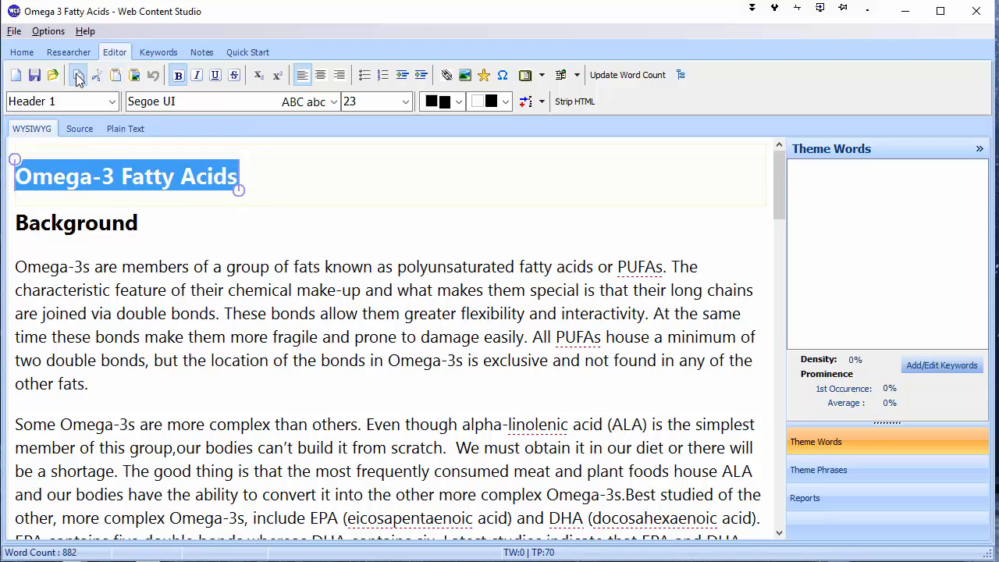
left_click(156, 51)
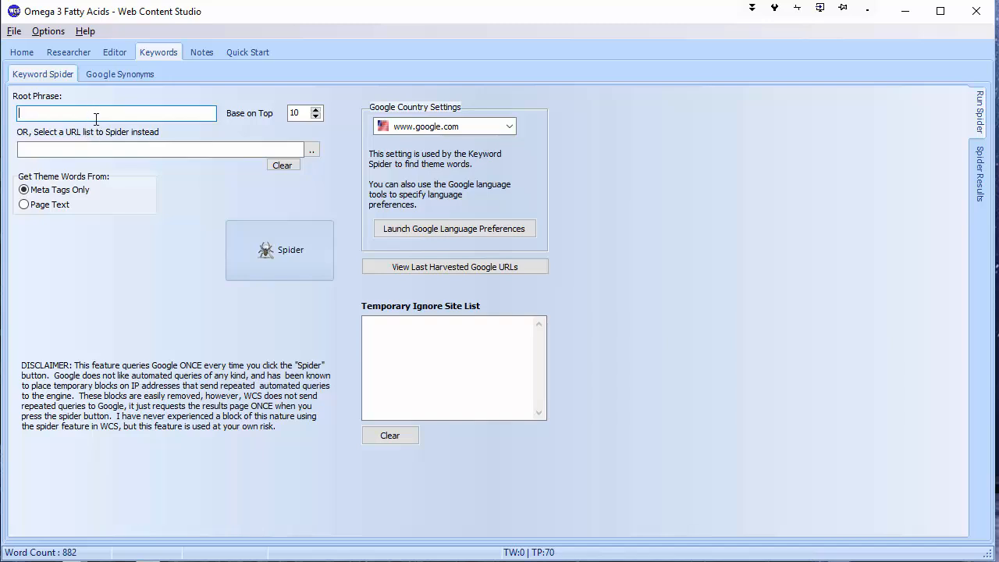
type("Omega-3 Fatty Acids")
left_click(26, 206)
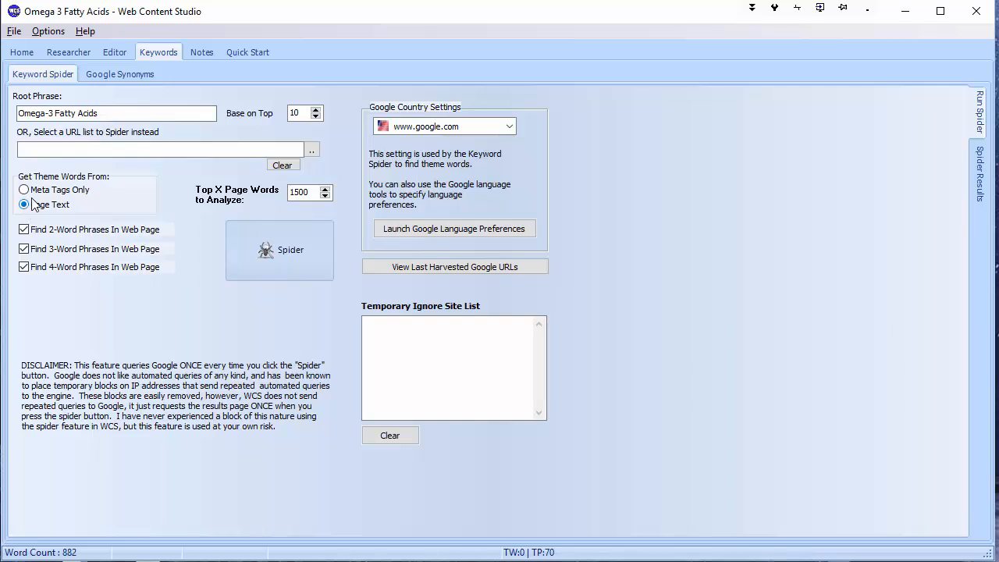
left_click(35, 193)
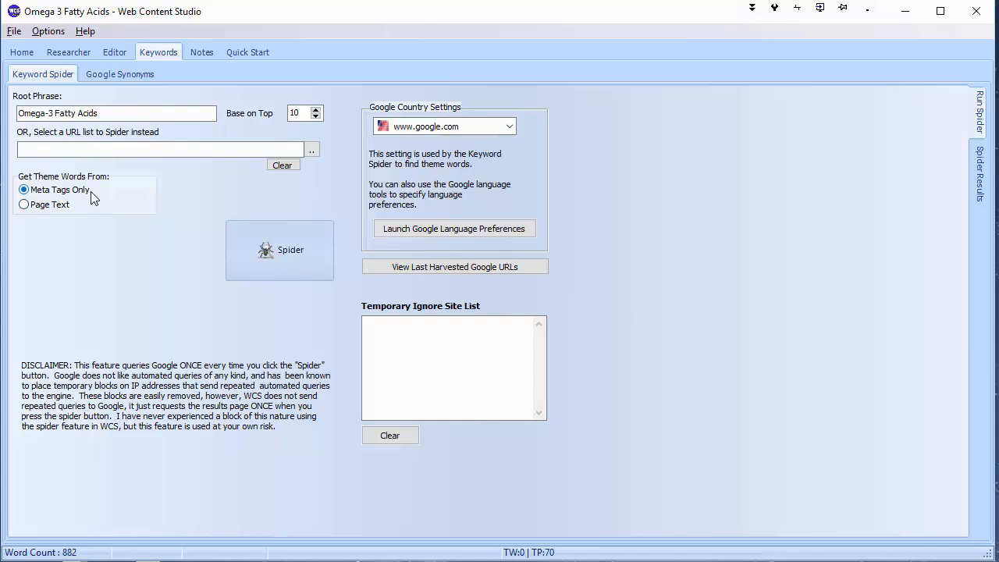
double_click(295, 114)
left_click(300, 114)
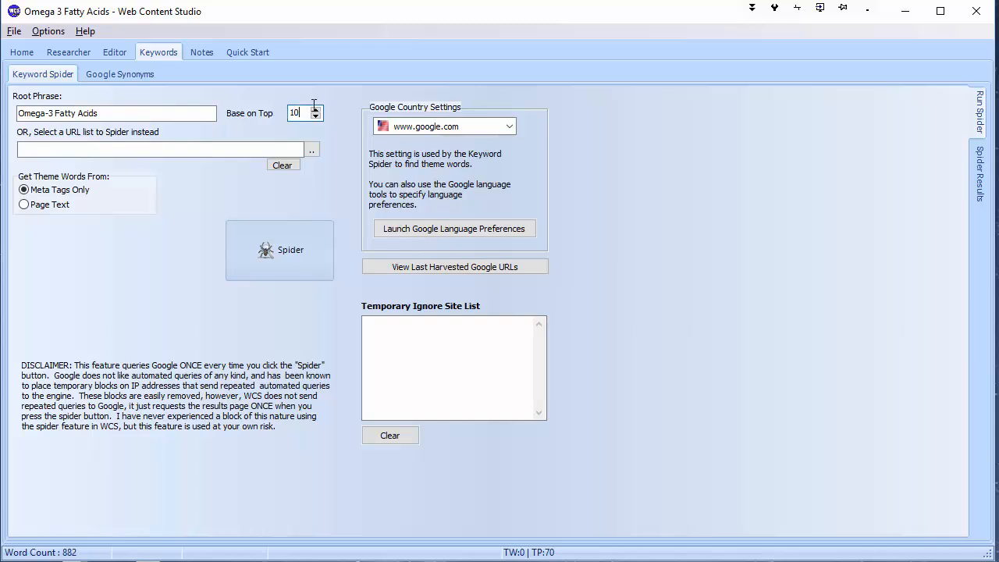
Step: Set the spider to get theme words from page text and analyze the top 1000 page words
left_click(50, 209)
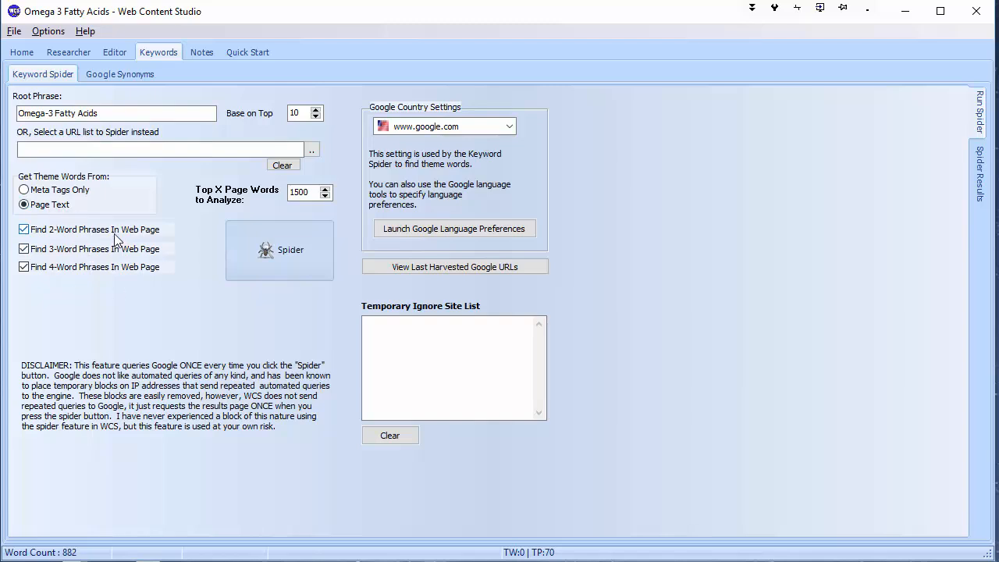
left_click(309, 191)
left_click_drag(310, 192, 268, 192)
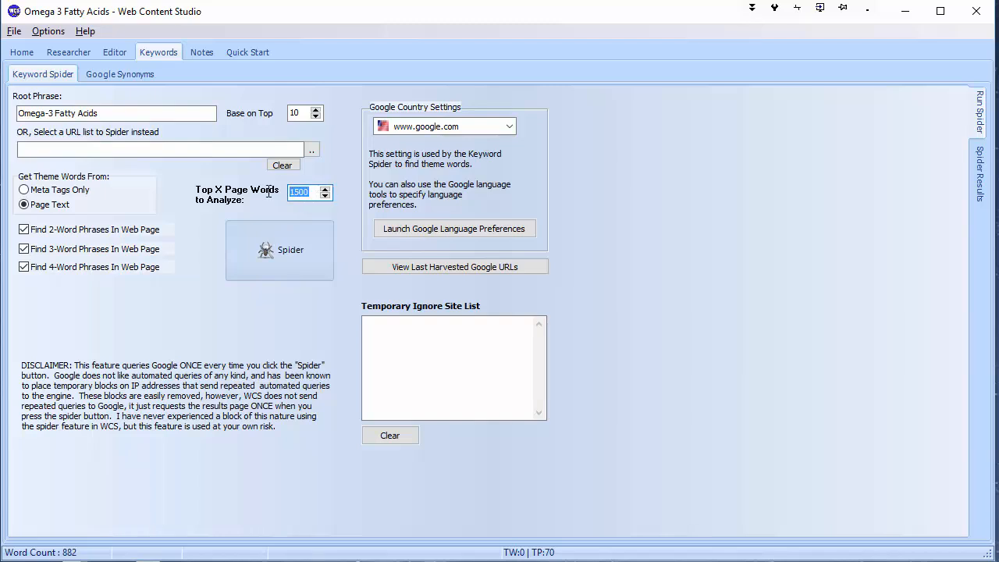
type("1000")
left_click(321, 267)
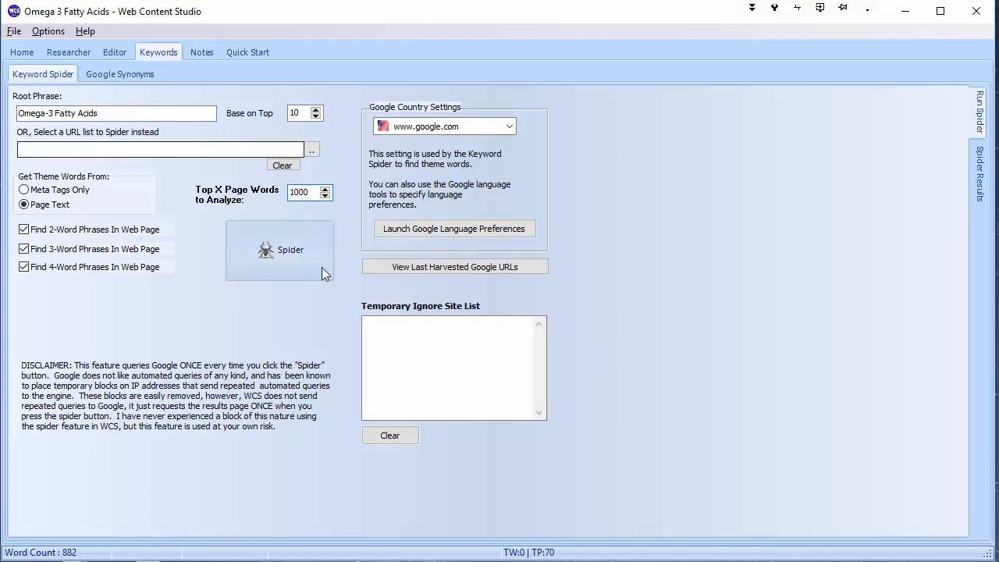
left_click(509, 127)
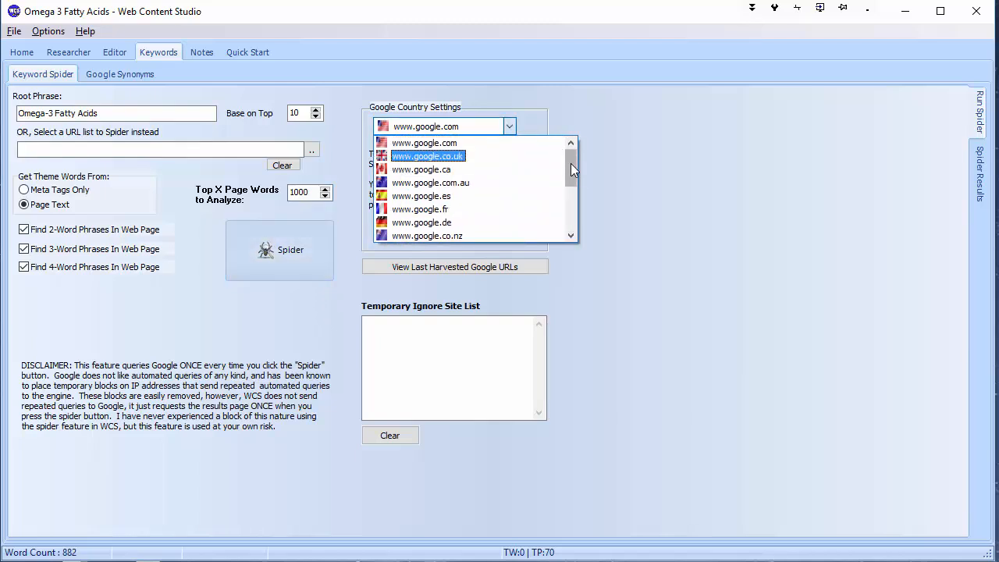
mouse_move(570, 163)
left_mouse_down()
mouse_move(571, 218)
mouse_move(577, 149)
left_mouse_up()
left_click(534, 143)
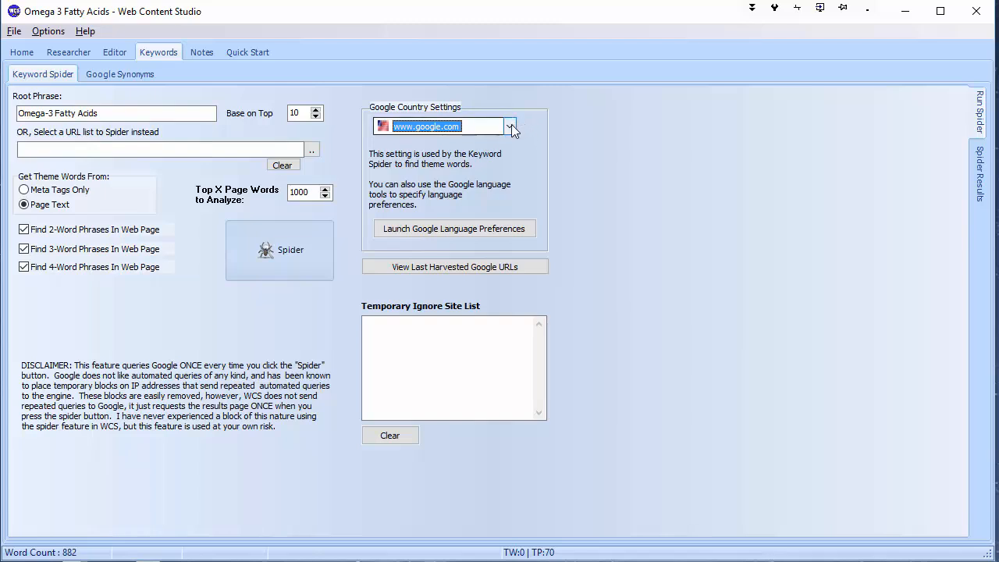
left_click(293, 256)
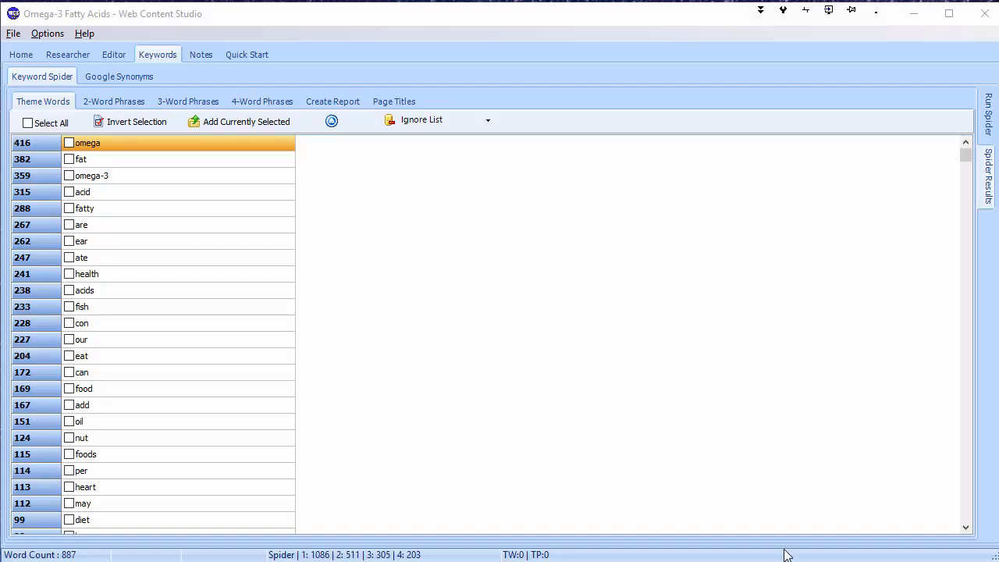
Step: Look through the 2-word, 3-word and 4-word phrase results, then return to the theme words list
left_click(117, 101)
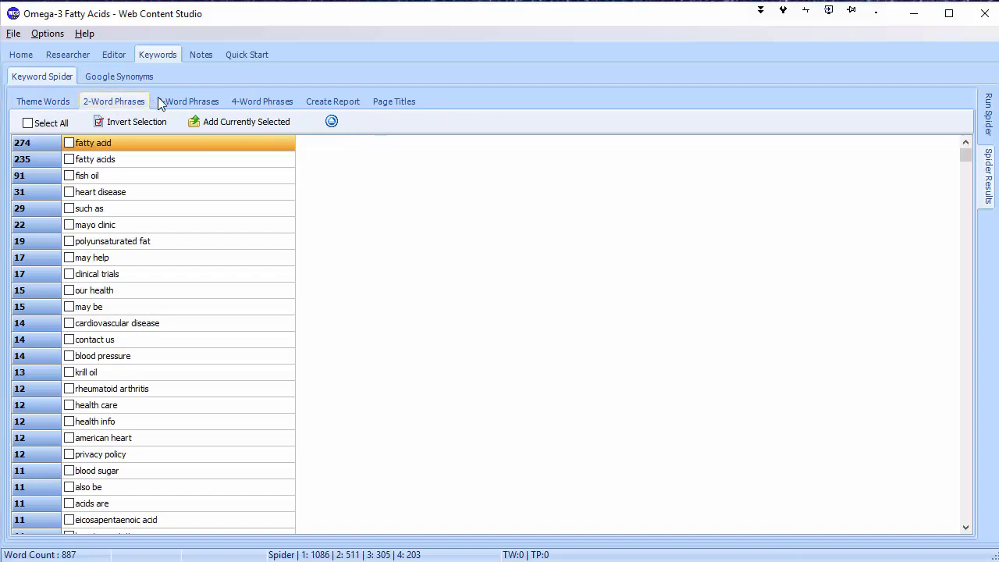
left_click(187, 102)
left_click(277, 104)
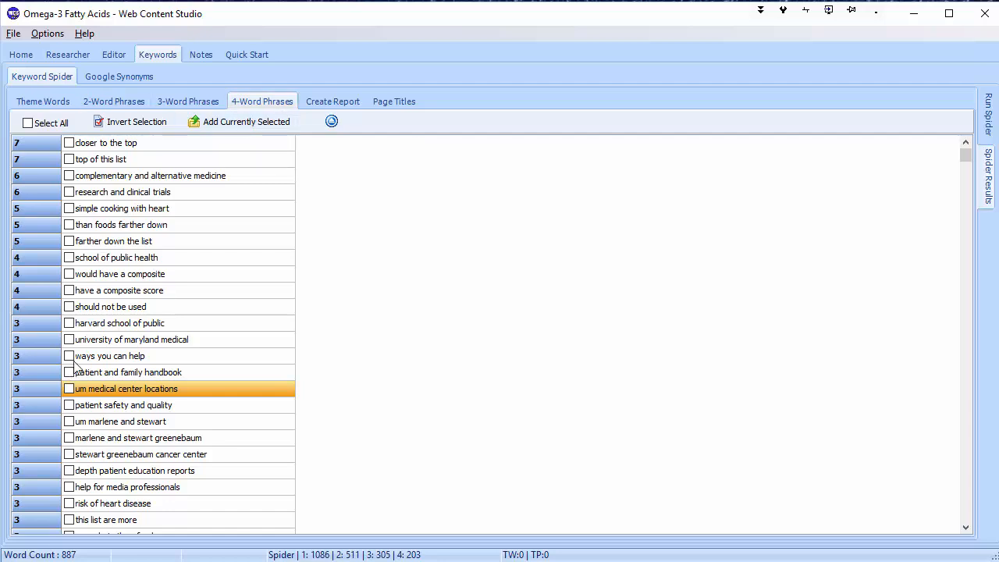
left_click(129, 338)
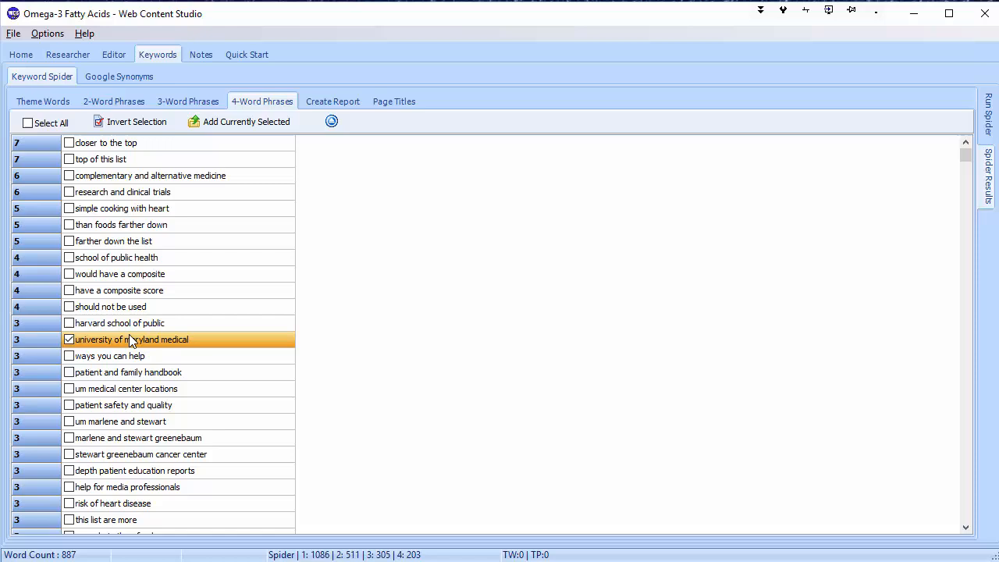
left_click(64, 106)
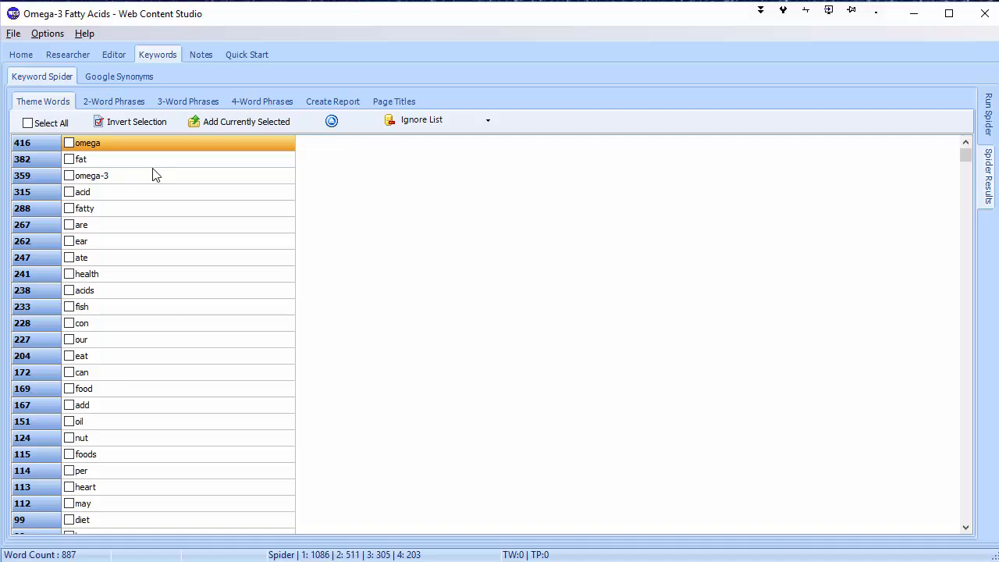
Step: Mark "epa and dha" and "essential fatty acids" in the 3-word phrase results, leaving "dha and epa" unmarked
left_click(188, 102)
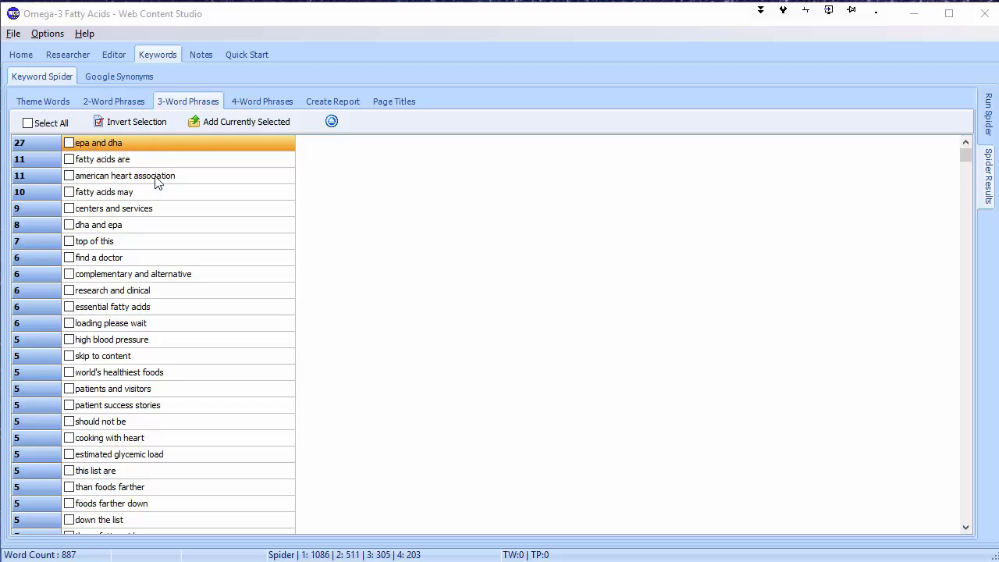
left_click(126, 224)
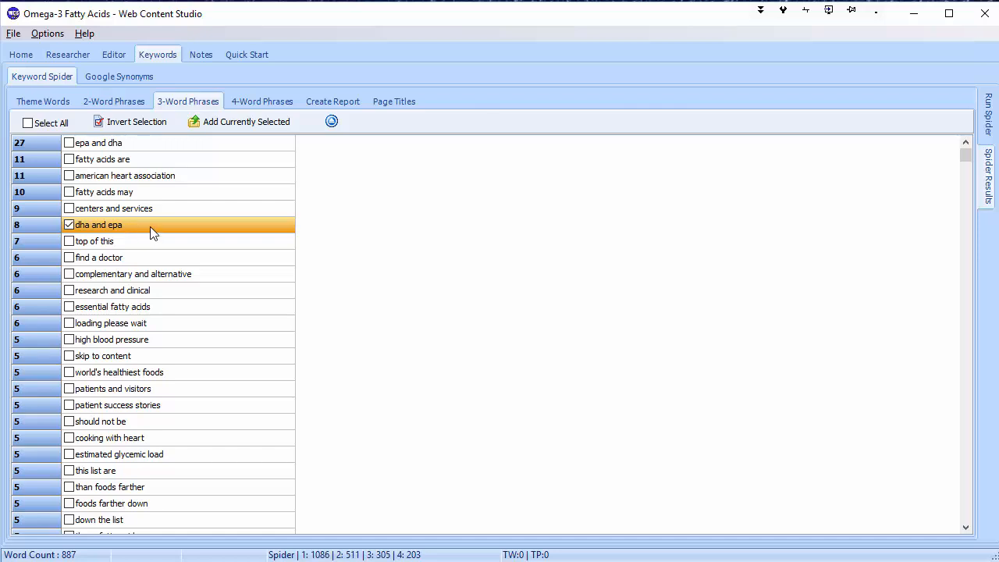
left_click(131, 145)
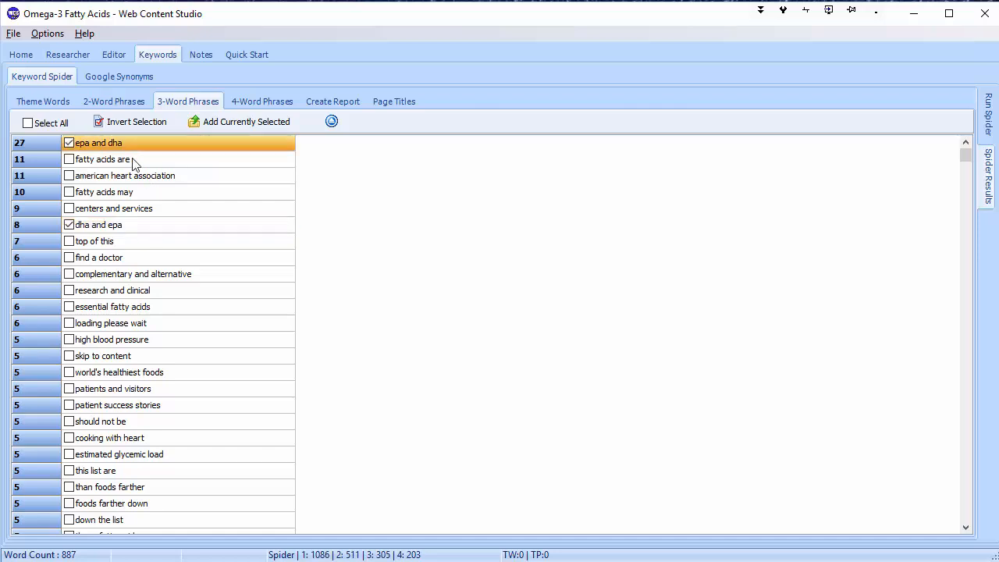
left_click(133, 228)
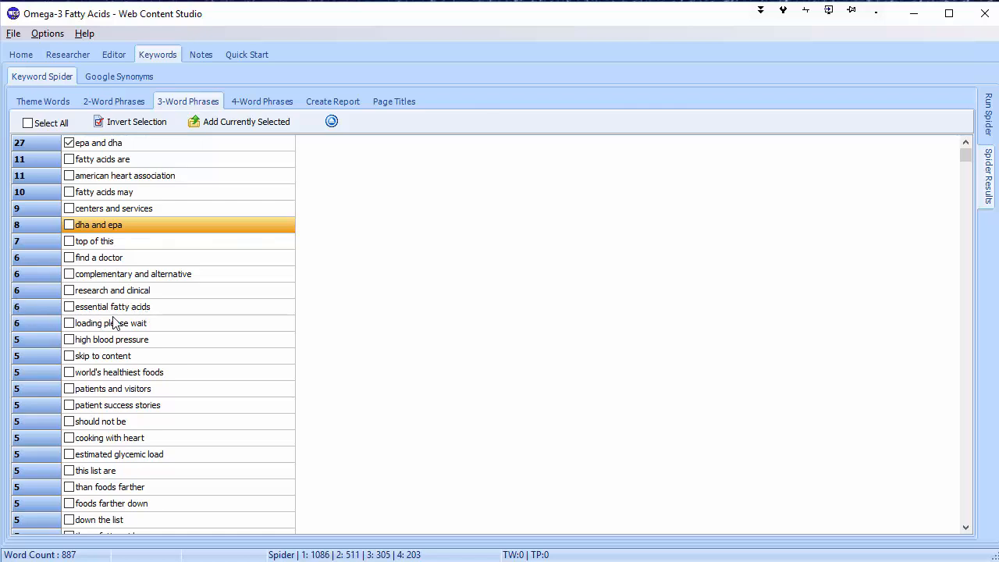
left_click(69, 306)
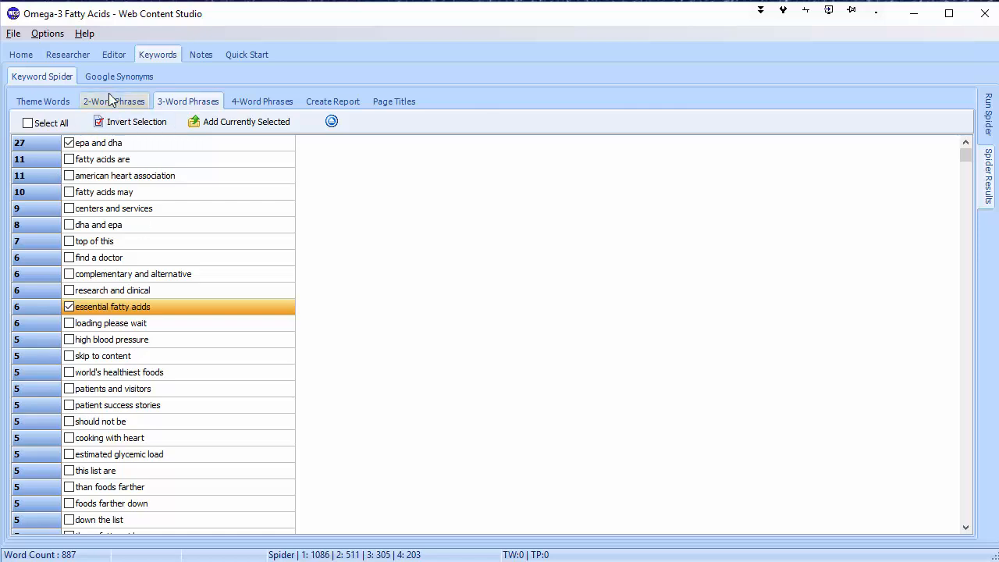
Step: Mark "risk of heart disease" and "omega 3 fatty acids" in the 4-word phrase results
left_click(270, 102)
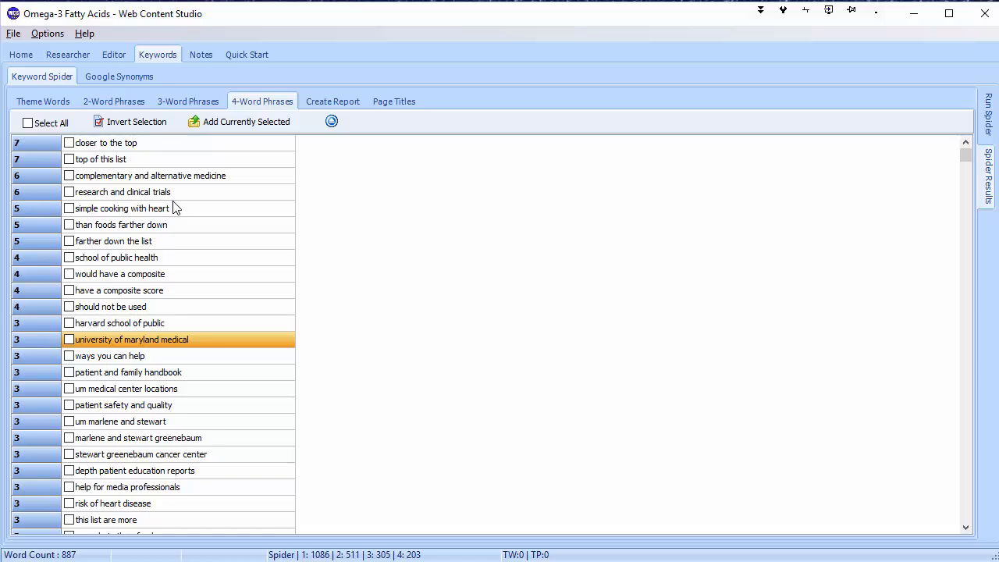
left_click(97, 193)
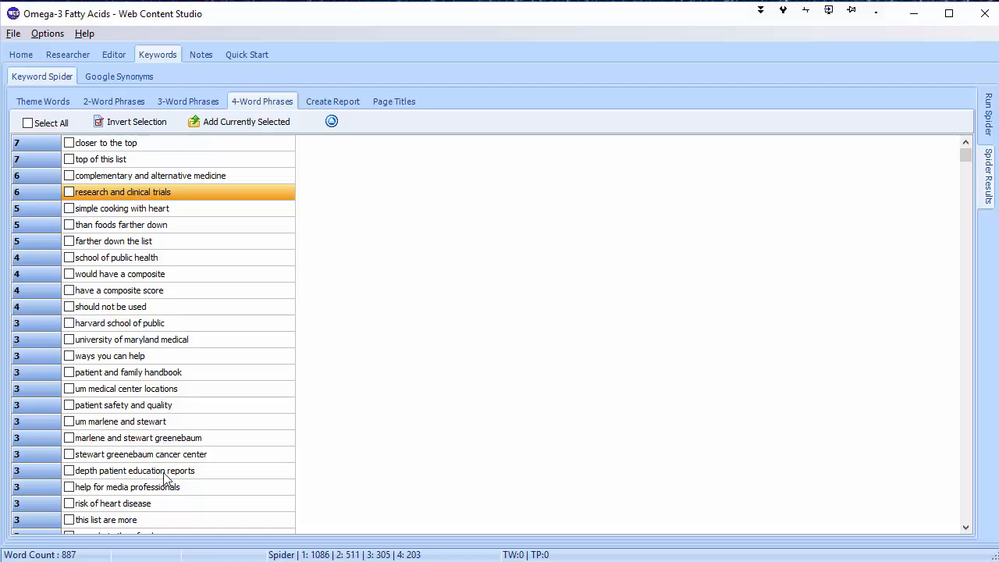
left_click(69, 505)
scroll(212, 374, "down", 5)
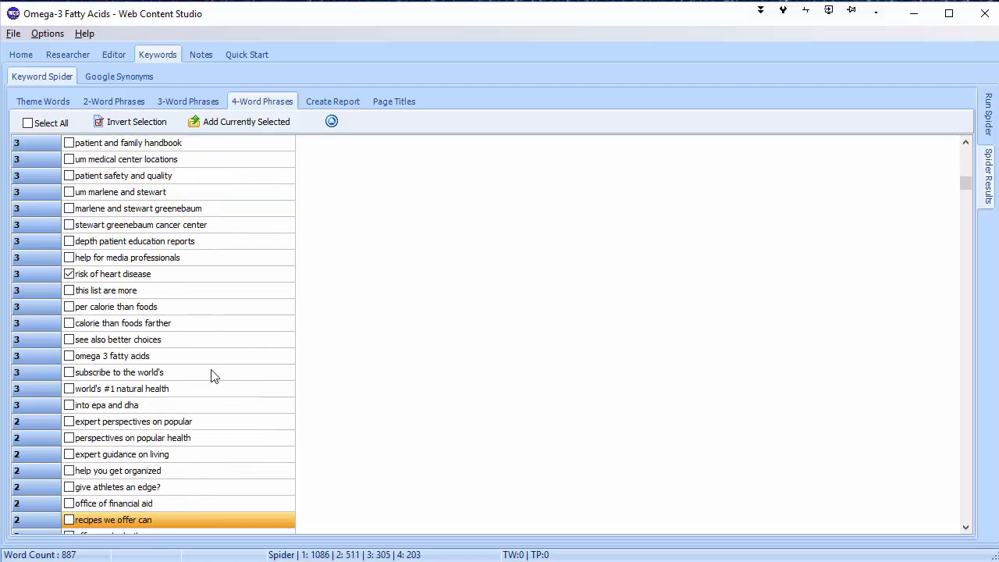
left_click(159, 362)
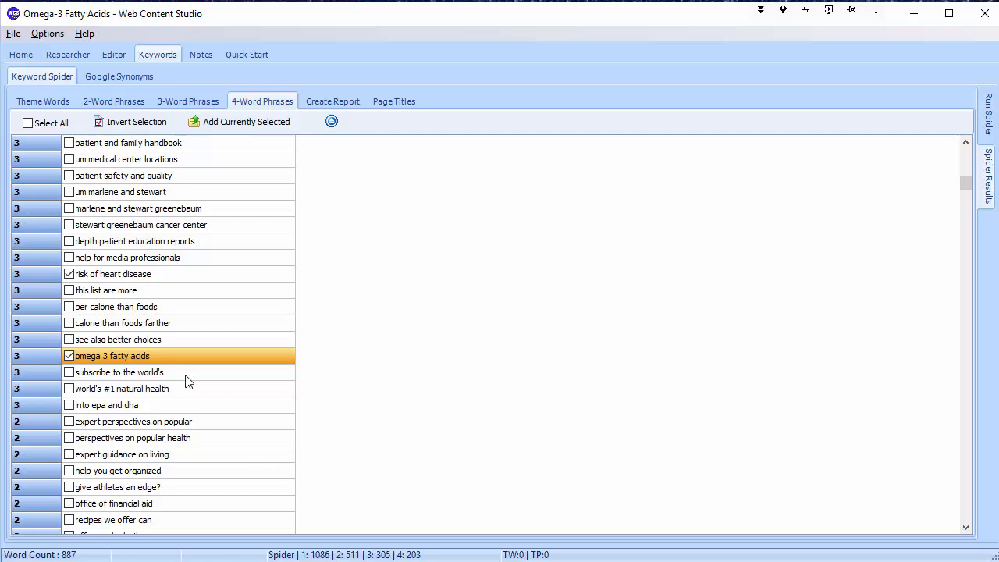
Step: Examine the lower-frequency 4-word phrases for further phrases relevant to the article
key("Down")
key("Down")
key("Down")
key("Down")
key("Down")
key("Down")
key("Down")
key("Down")
key("Down")
key("Down")
key("Down")
key("Down")
key("Down")
key("Down")
key("Down")
key("Down")
key("Down")
key("Down")
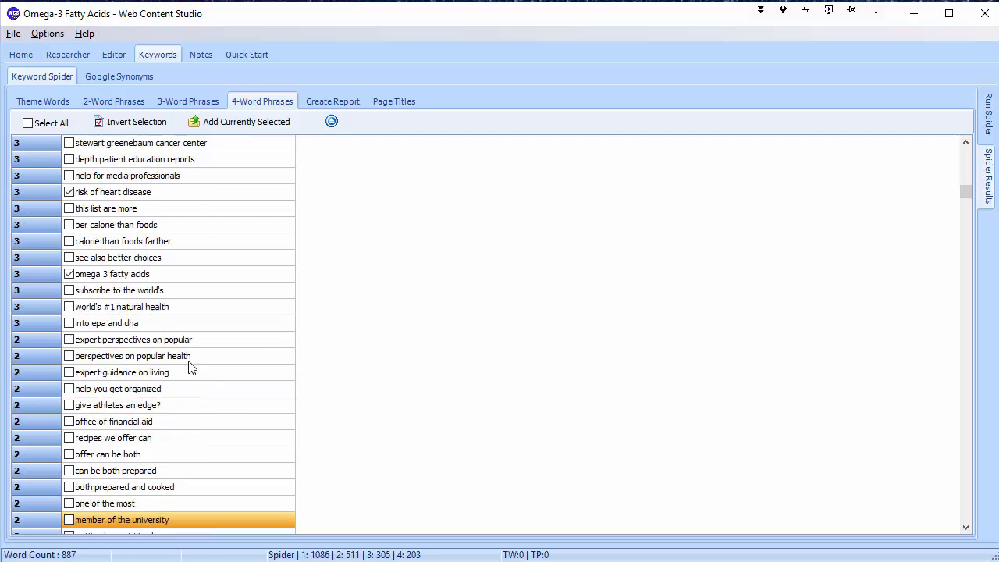
key("Down")
key("Down")
key("Down")
key("Down")
key("Down")
key("Down")
key("Down")
key("Down")
key("Down")
key("Down")
key("Down")
key("Down")
key("Down")
key("Down")
key("Down")
key("Down")
key("Down")
key("Down")
key("Down")
key("Down")
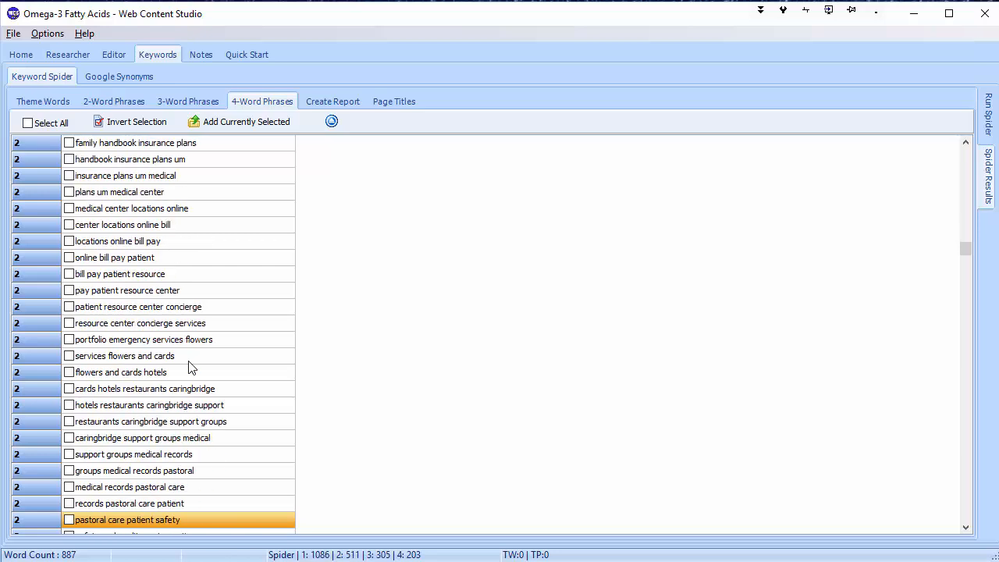
key("Down")
key("Down")
key("Down")
key("Down")
key("Down")
key("Down")
key("Down")
key("Down")
key("Down")
key("Down")
key("Down")
key("Down")
key("Down")
key("Down")
key("Down")
key("Down")
key("Down")
key("Down")
key("Down")
key("Down")
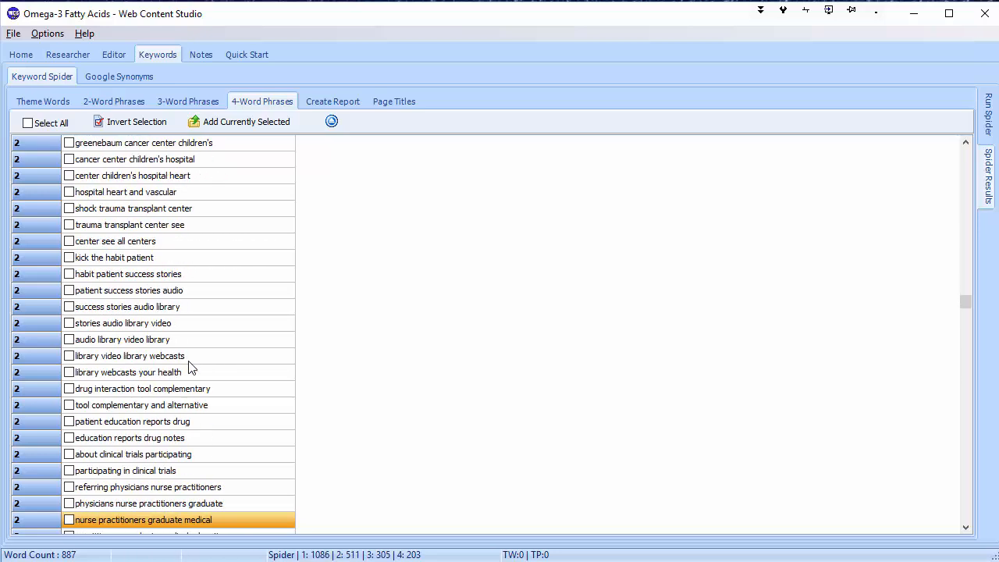
key("Up")
key("Up")
key("Up")
key("Up")
key("Up")
key("Up")
key("Up")
key("Up")
key("Up")
key("Up")
key("Up")
key("Up")
key("Up")
key("Up")
key("Up")
key("Up")
key("Up")
key("Up")
key("Up")
key("Up")
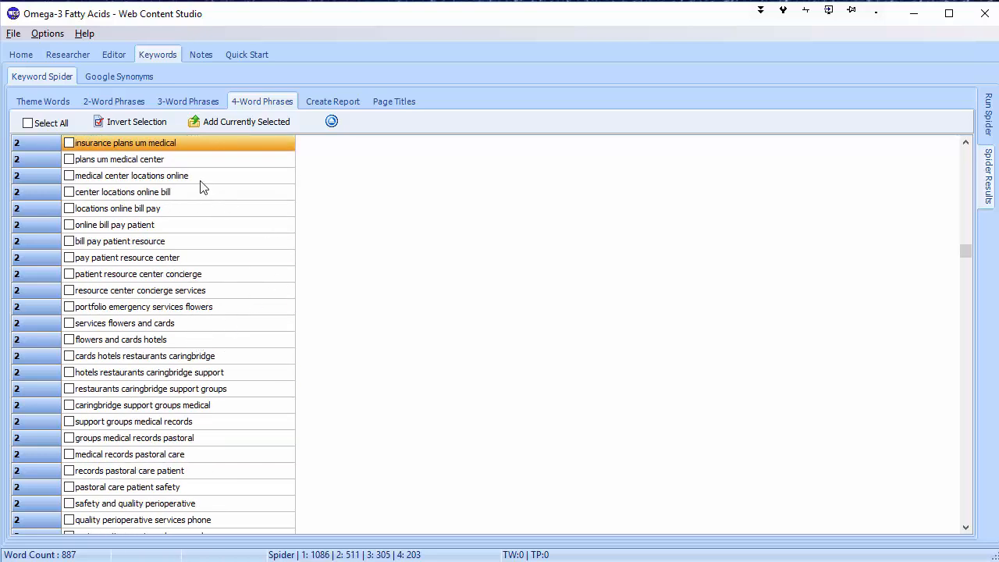
Step: Mark "high blood pressure" and "inflammatory bowel disease" in the 3-word phrase results
left_click(173, 101)
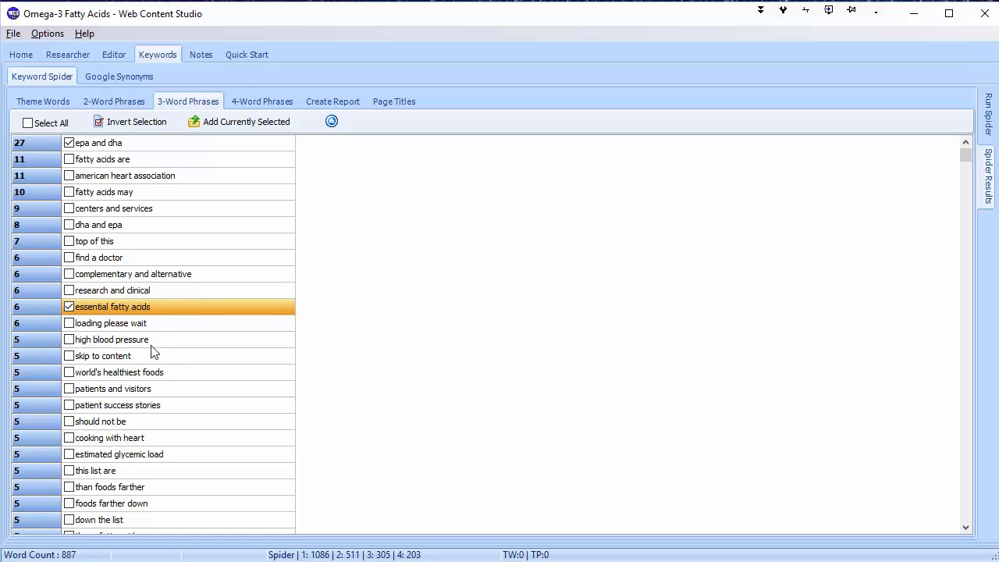
left_click(96, 340)
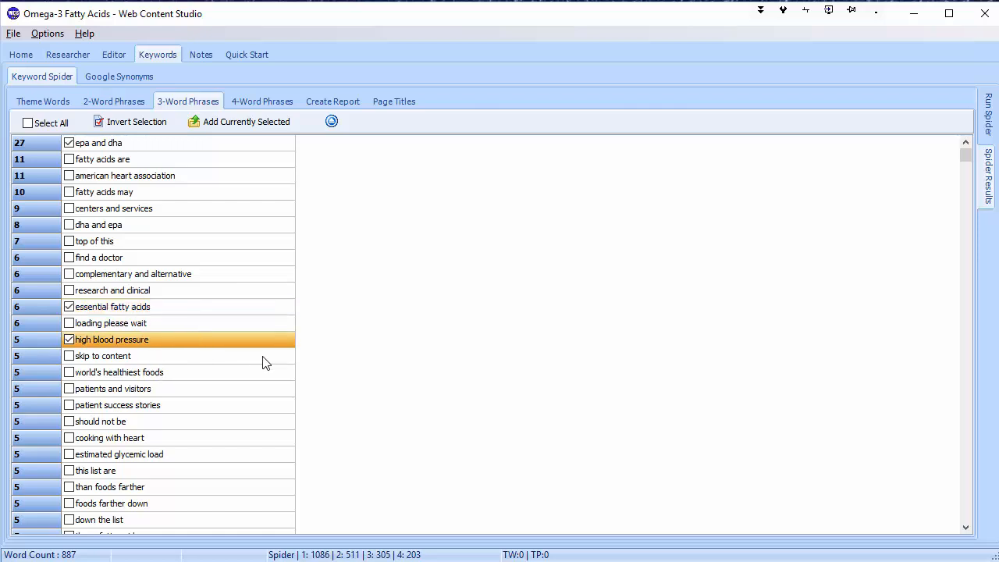
key("Down")
key("Down")
key("Down")
key("Down")
key("Down")
key("Down")
key("Down")
key("Down")
key("Down")
key("Down")
key("Down")
key("Down")
key("Down")
key("Down")
key("Down")
key("Down")
key("Down")
key("Down")
key("Down")
key("Down")
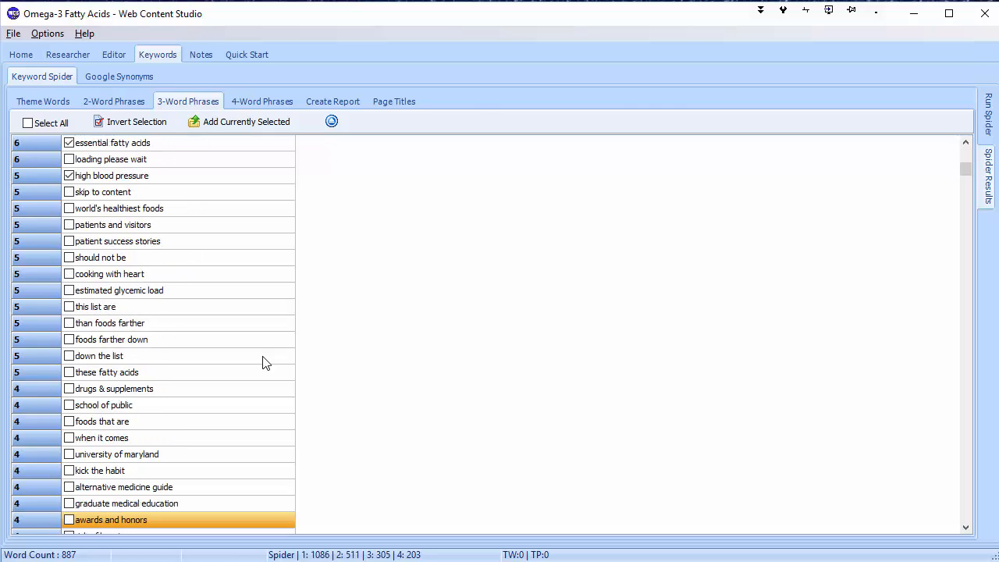
key("Down")
key("Down")
key("Down")
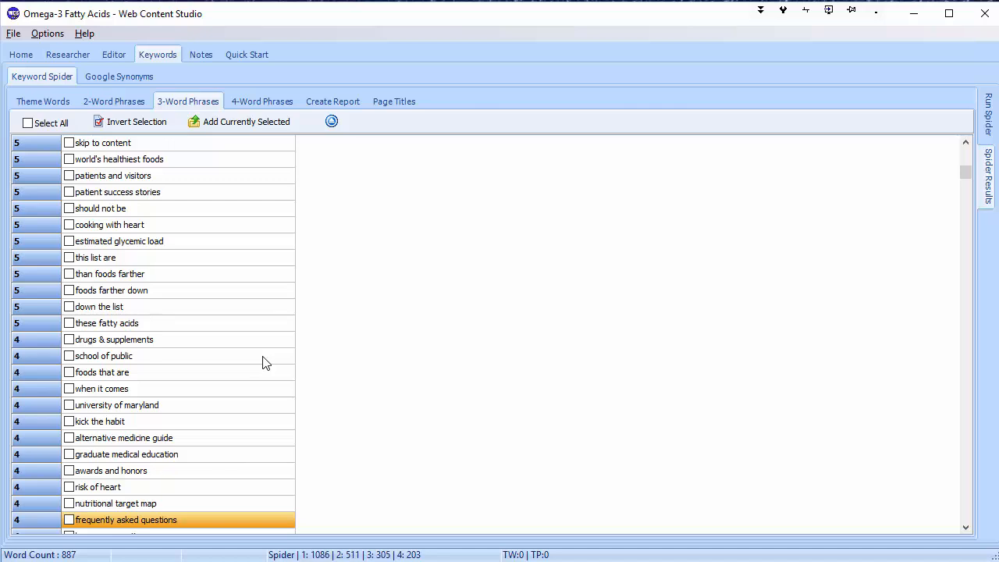
key("Page_Down")
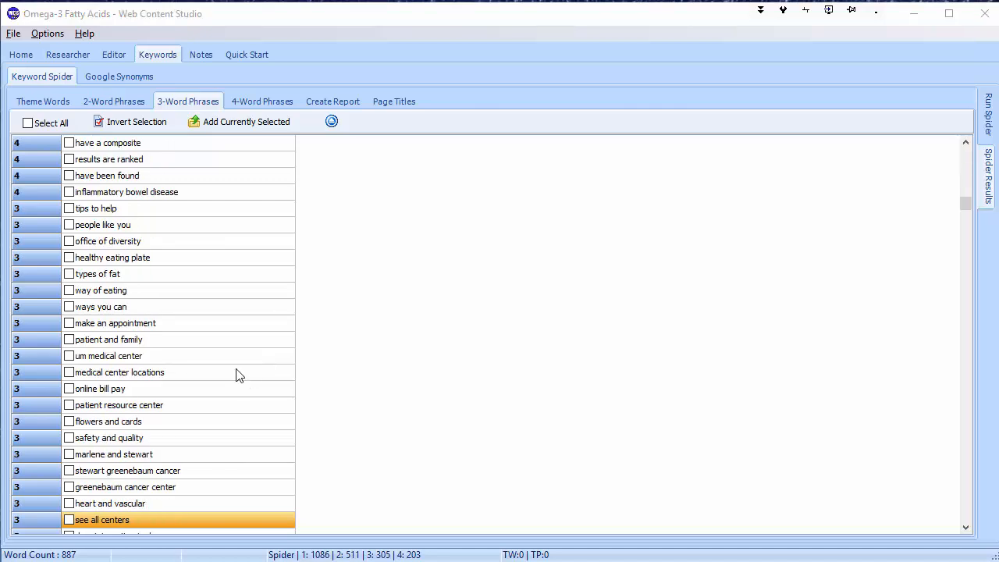
left_click(80, 195)
Step: Examine the lower-frequency 3-word phrases for further phrases relevant to the article
key("Down")
key("Down")
key("Down")
key("Down")
key("Down")
key("Down")
key("Down")
key("Down")
key("Down")
key("Down")
key("Down")
key("Down")
key("Down")
key("Down")
key("Down")
key("Down")
key("Down")
key("Down")
key("Down")
key("Down")
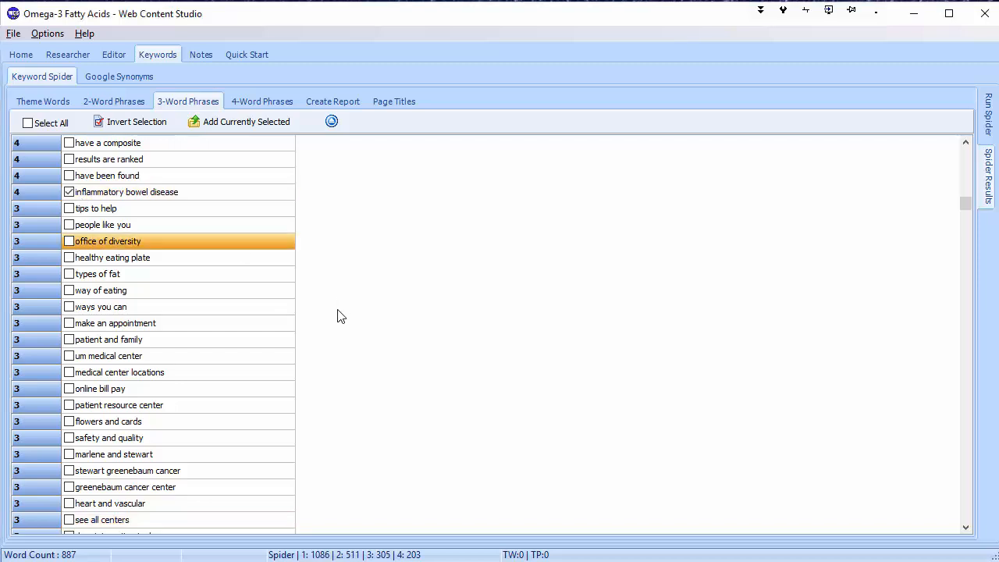
key("Down")
key("Down")
key("Down")
key("Down")
key("Down")
key("Down")
key("Down")
key("Down")
key("Down")
key("Down")
key("Down")
key("Down")
key("Down")
key("Down")
key("Down")
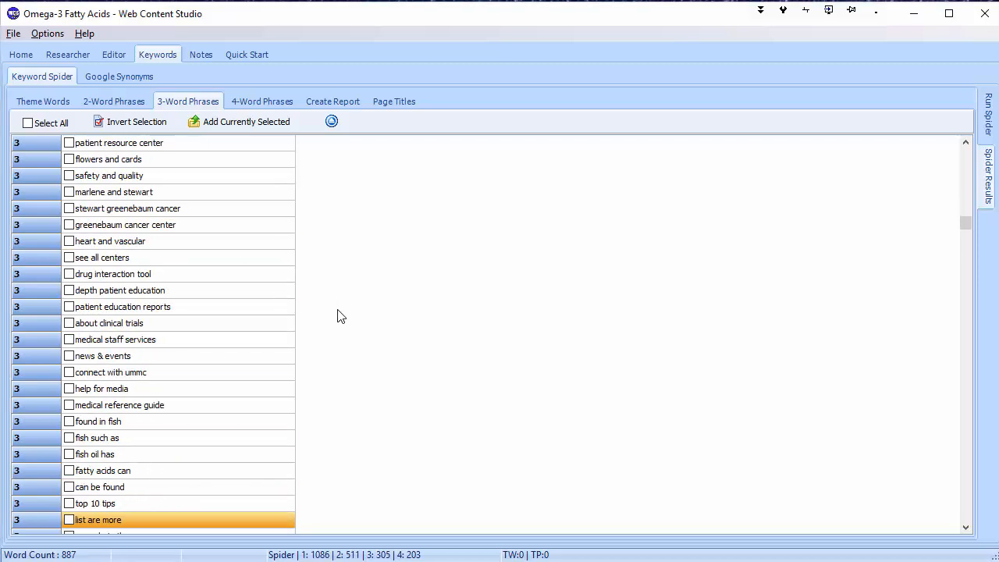
key("Down")
key("Down")
key("Down")
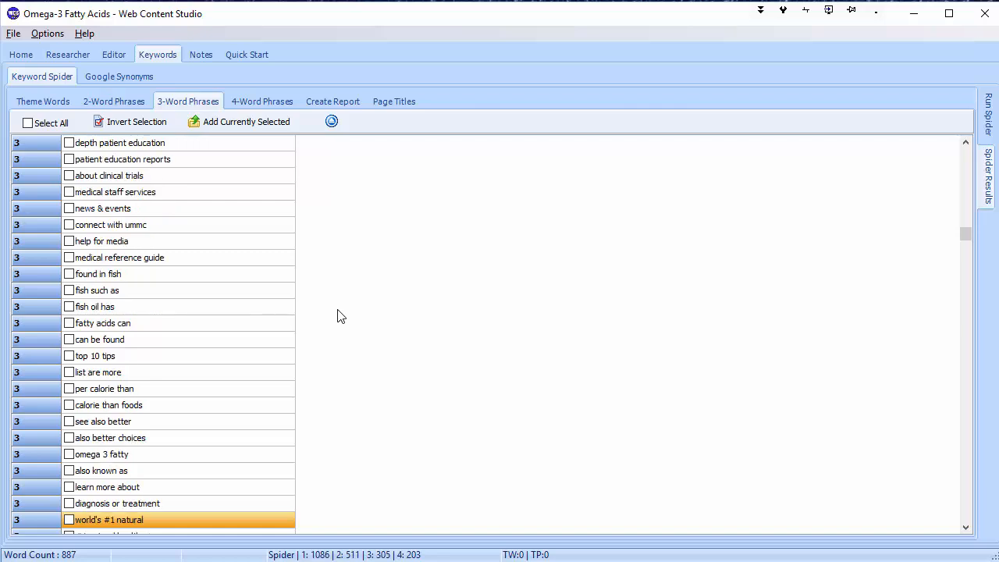
key("Down")
key("Down")
key("Down")
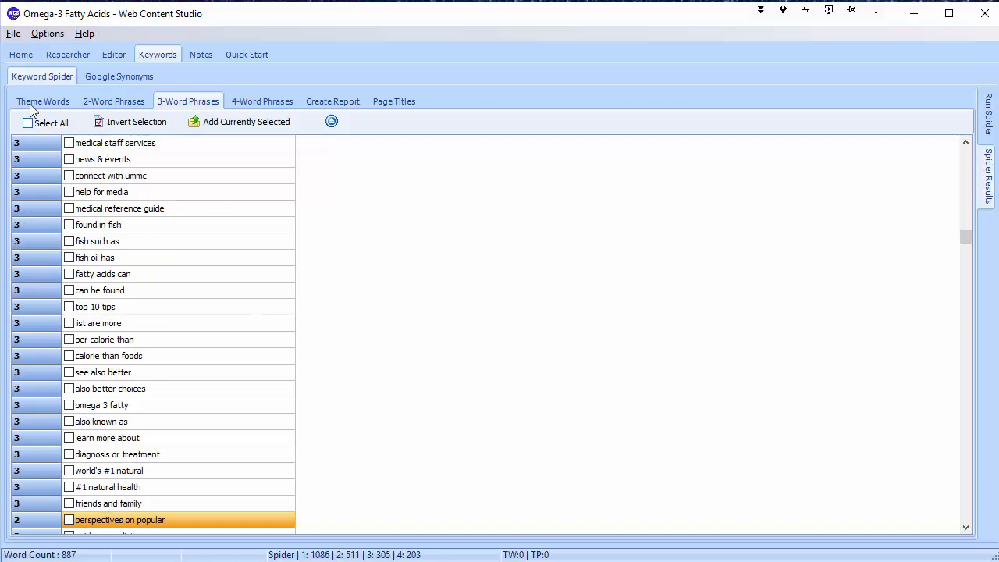
key("Down")
key("Down")
key("Down")
key("Down")
key("Down")
key("Down")
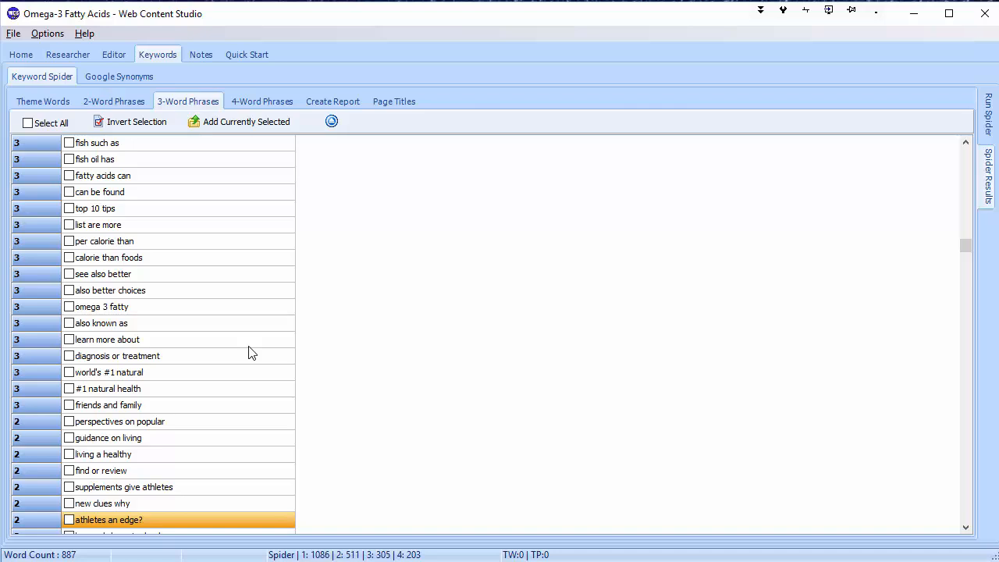
key("Down")
key("Down")
key("Down")
key("Down")
key("Down")
key("Down")
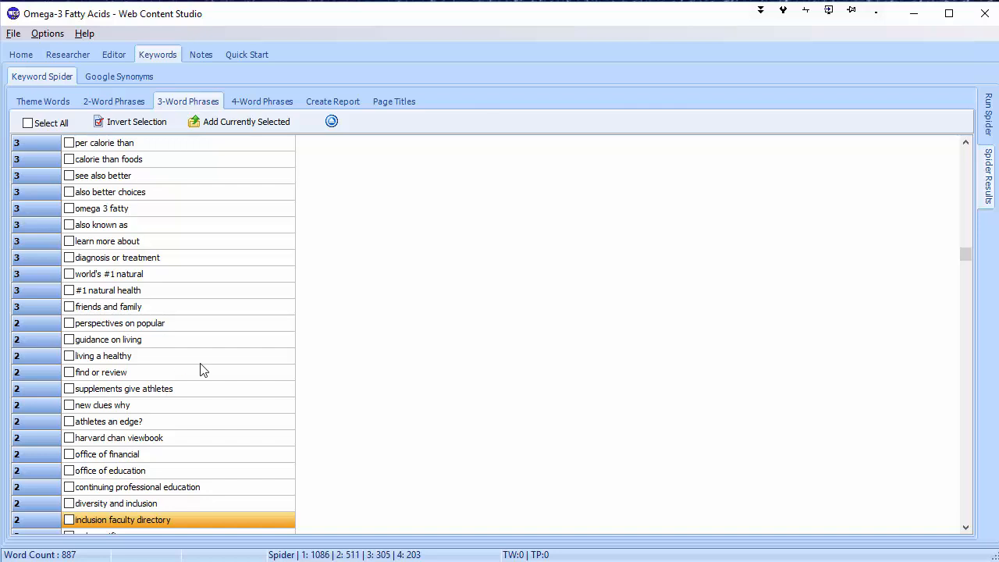
scroll(201, 369, "down", 6)
key("Down")
key("Down")
key("Down")
key("Down")
key("Down")
key("Down")
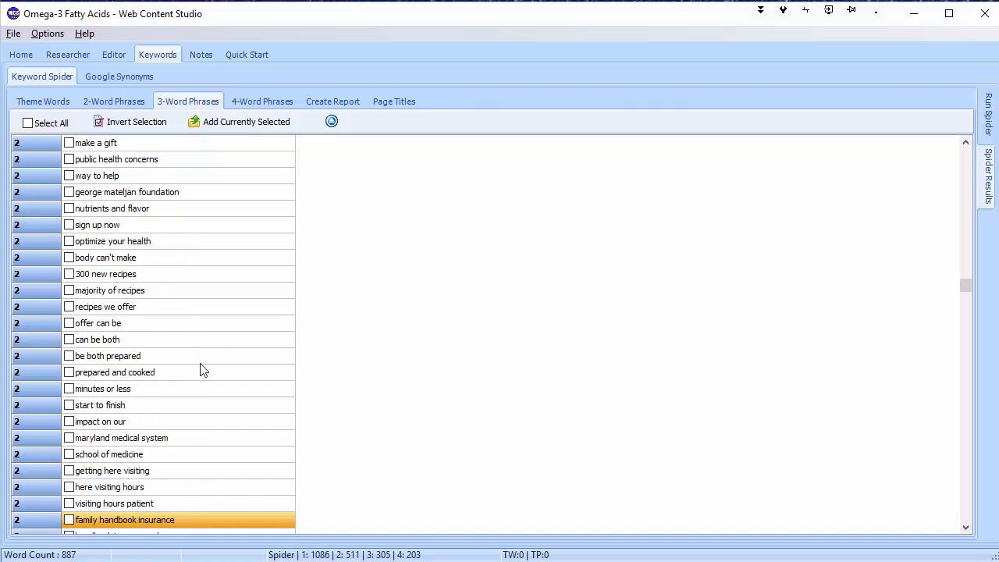
key("Down")
key("Down")
key("Down")
key("Down")
key("Down")
key("Down")
key("Down")
key("Down")
key("Down")
key("Down")
key("Down")
key("Down")
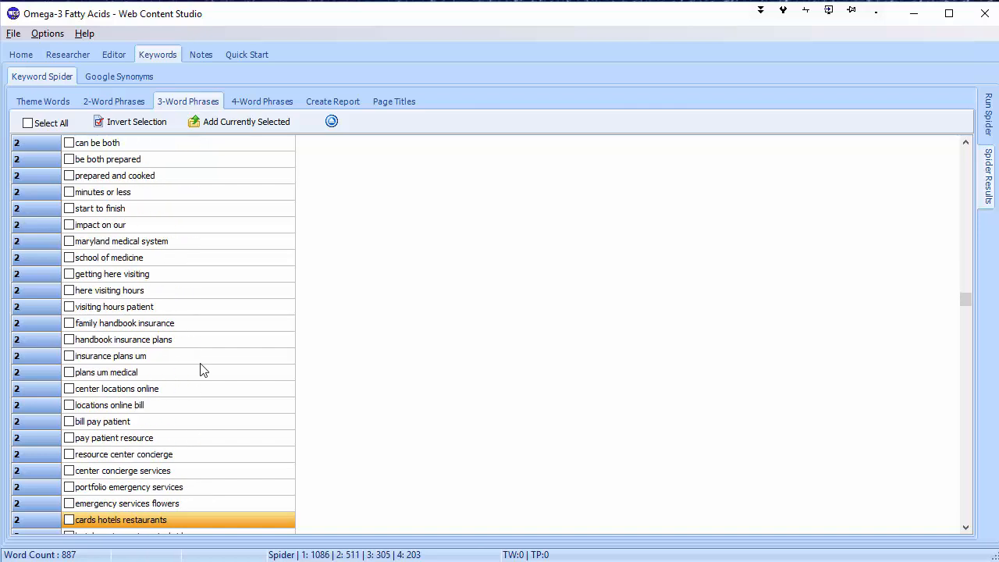
Step: Mark "fatty acid", "fish oil", "heart disease", "polyunsaturated fat" and "clinical trials" in the 2-word phrase results
left_click(118, 100)
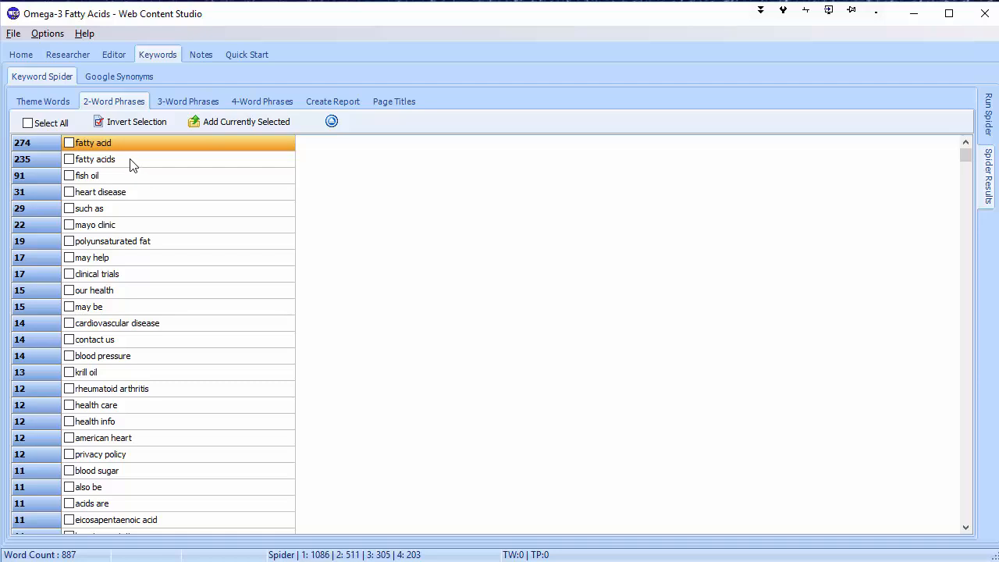
left_click(68, 142)
left_click(100, 178)
left_click(146, 195)
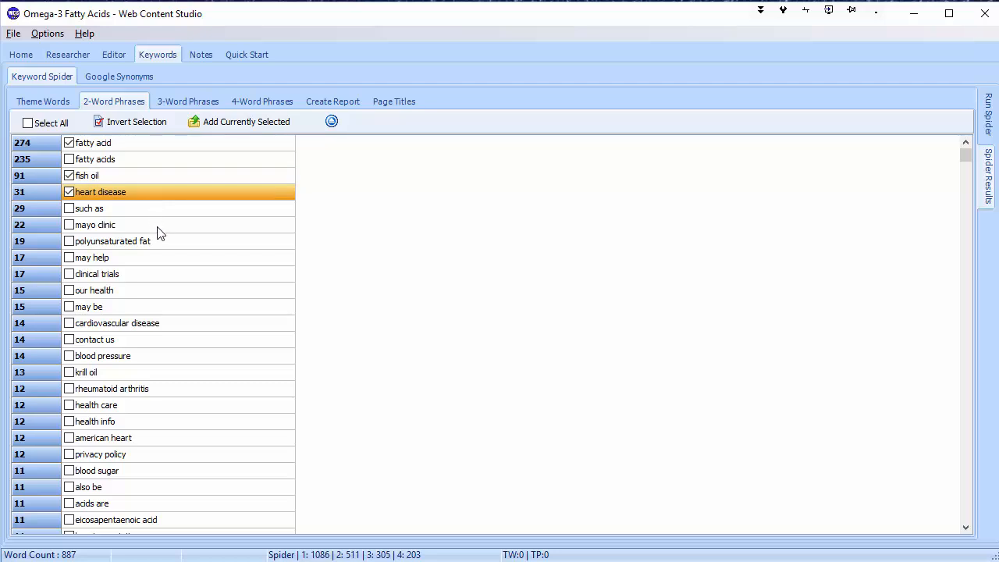
left_click(172, 245)
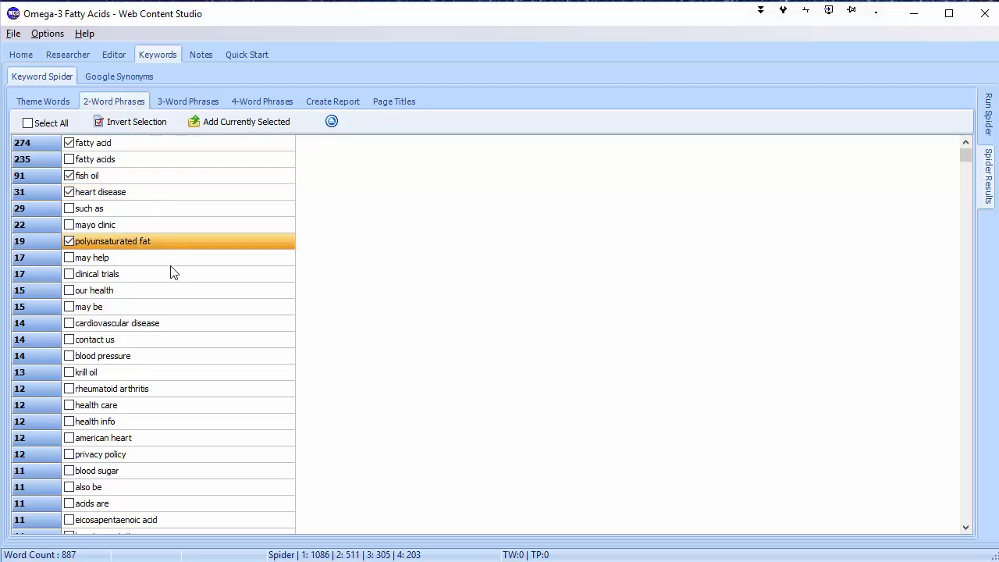
left_click(127, 276)
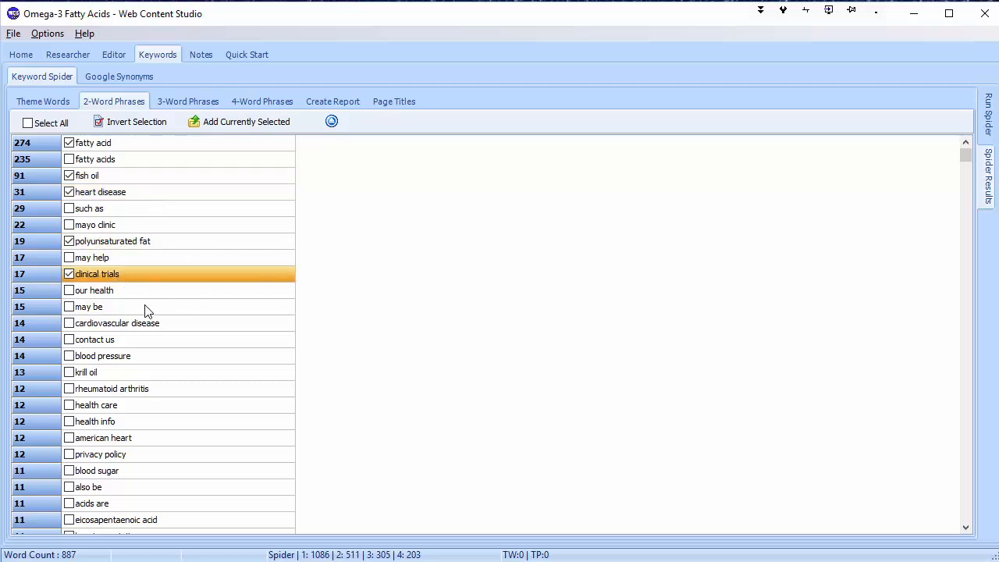
Step: Mark "cardiovascular disease", "blood pressure", "rheumatoid arthritis", "blood sugar", "eicosapentaenoic acid" and "docosahexaenoic acid" among the 2-word phrases
left_click(156, 324)
left_click(136, 359)
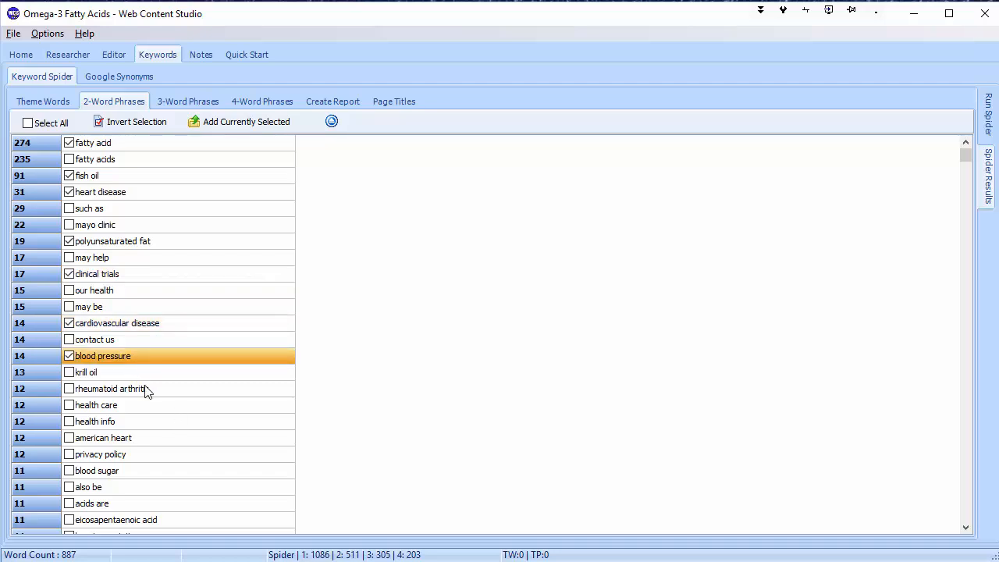
left_click(151, 394)
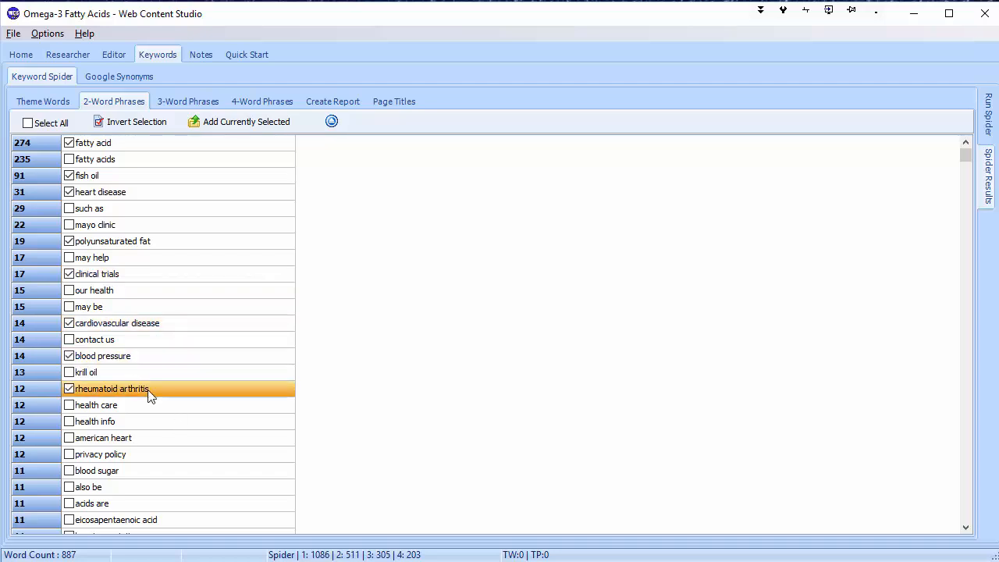
left_click(143, 470)
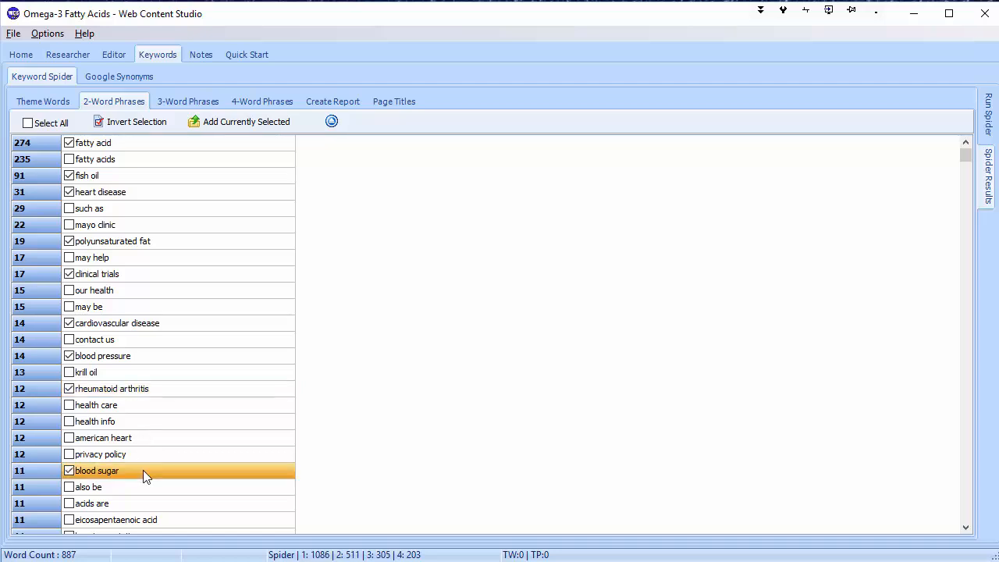
left_click(176, 523)
scroll(221, 395, "down", 5)
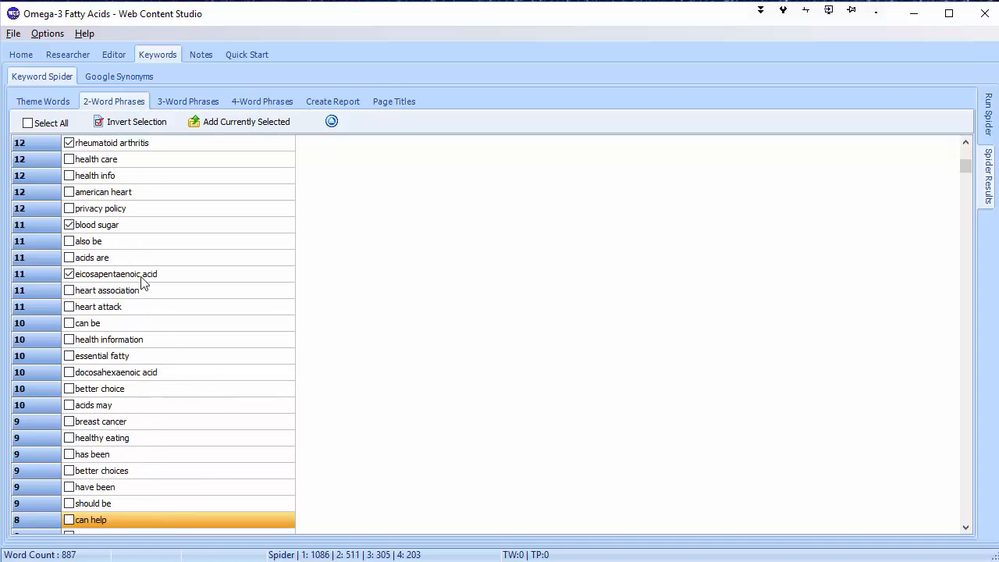
left_click(161, 373)
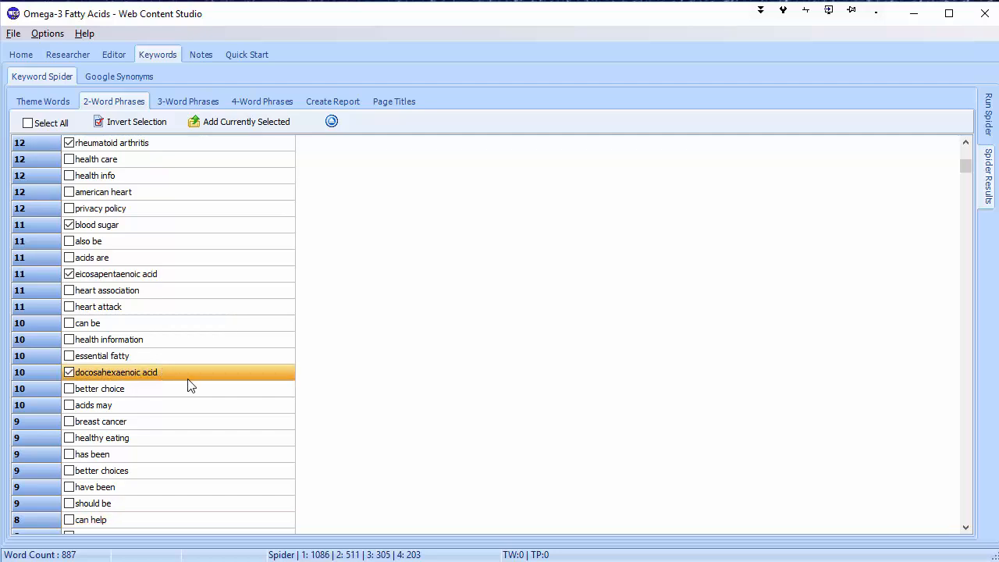
scroll(156, 453, "down", 15)
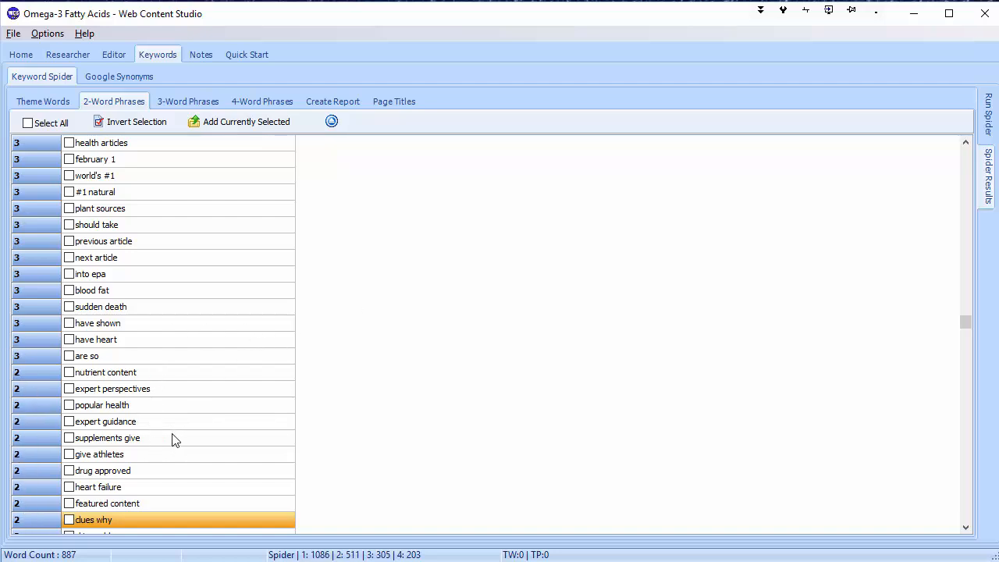
scroll(239, 405, "down", 4)
scroll(238, 406, "down", 1)
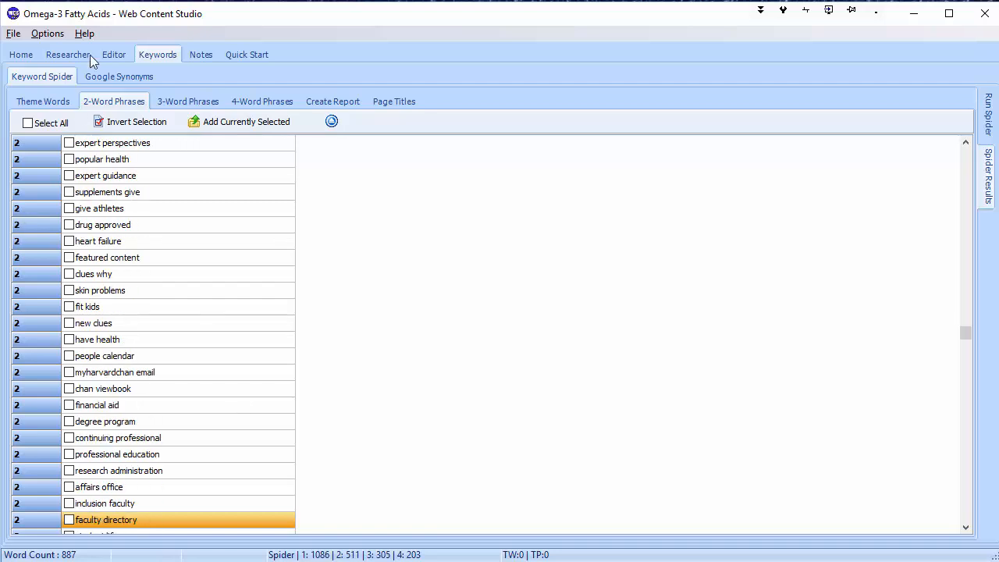
Step: Mark "omega-3", "fat", "fatty", "acid", "health" and "fish" in the single theme word results
left_click(32, 102)
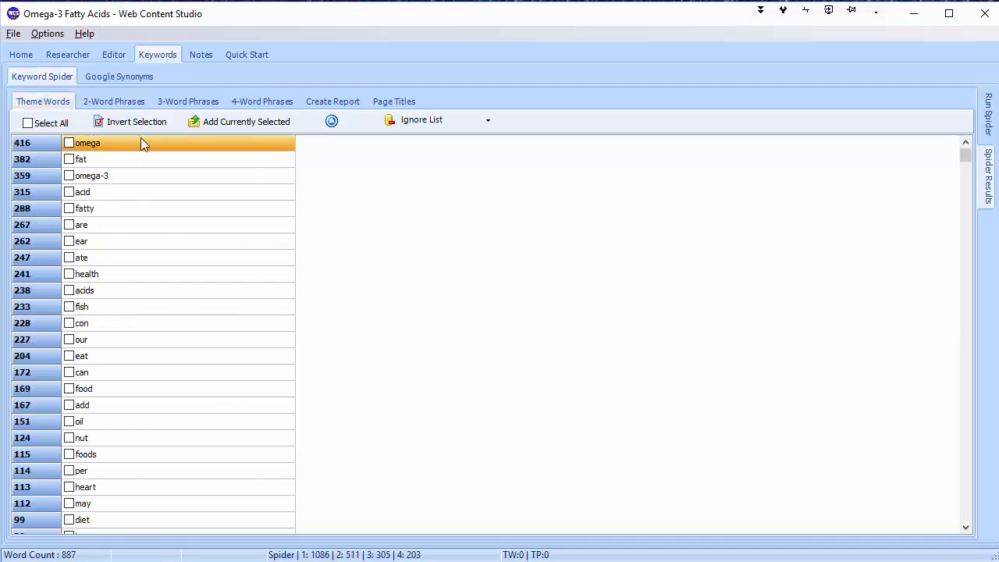
left_click(138, 176)
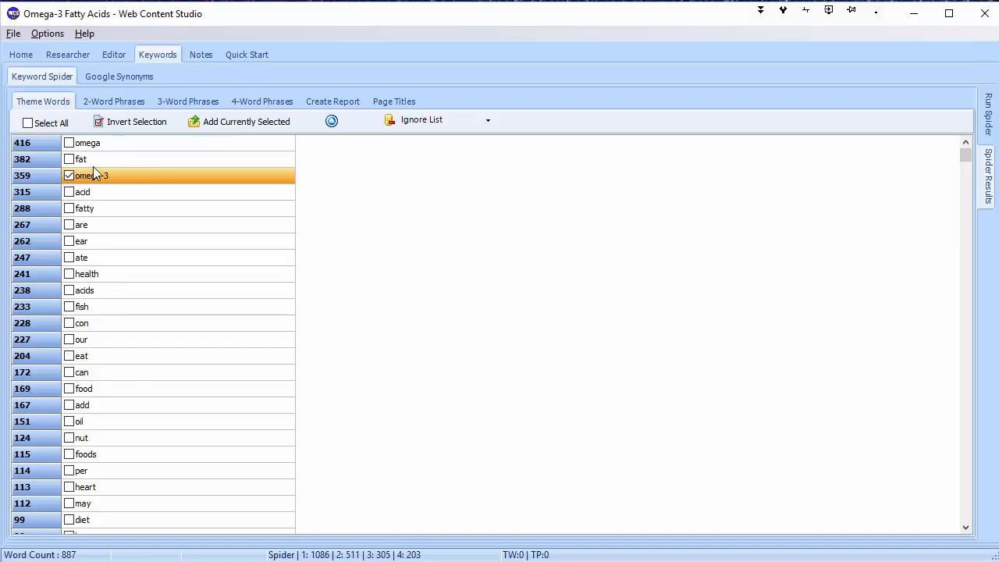
left_click(117, 159)
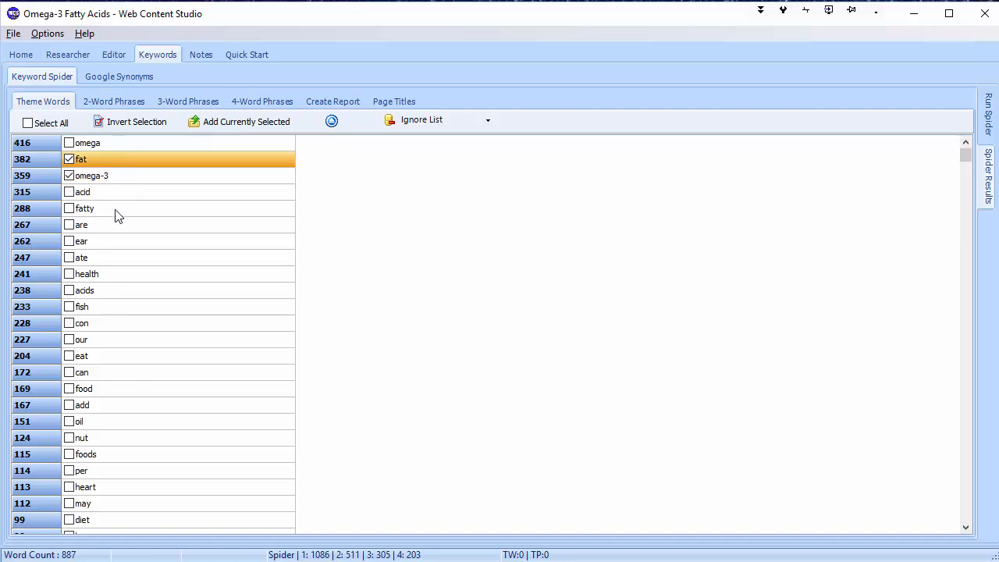
left_click(114, 209)
left_click(111, 194)
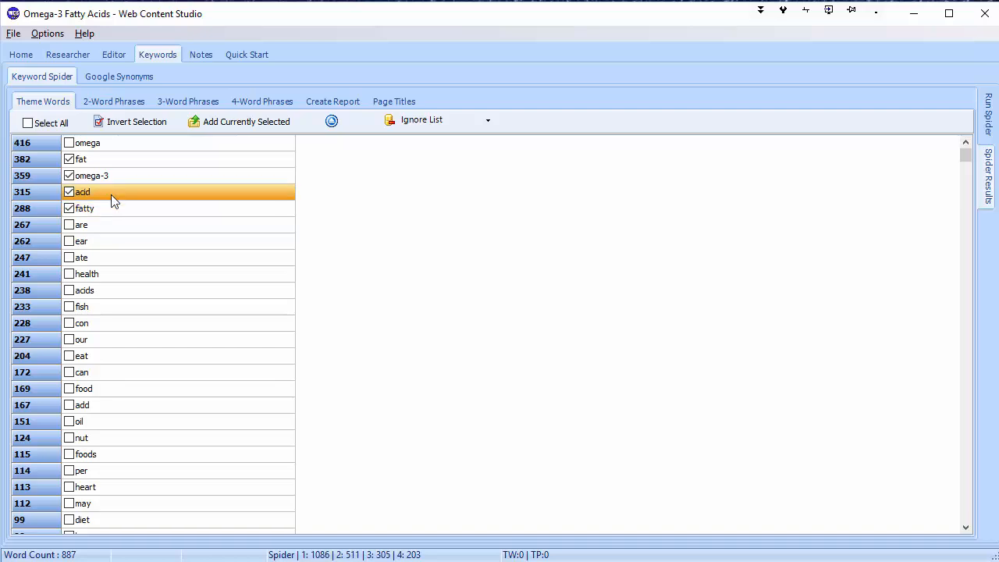
left_click(141, 275)
left_click(131, 308)
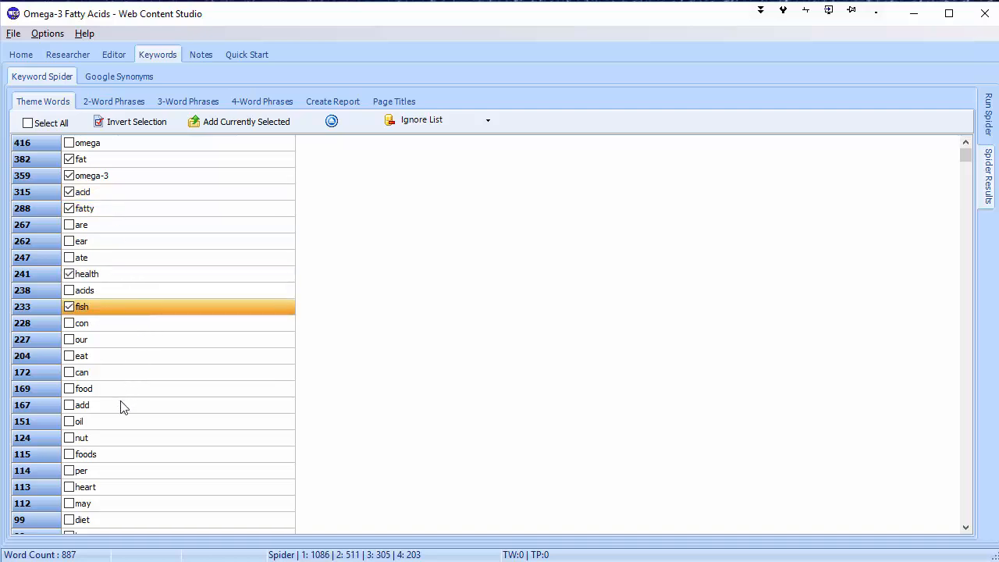
Step: Mark the theme words "heart", "diet", "disease" and "supplement", leaving "may" unmarked
left_click(107, 504)
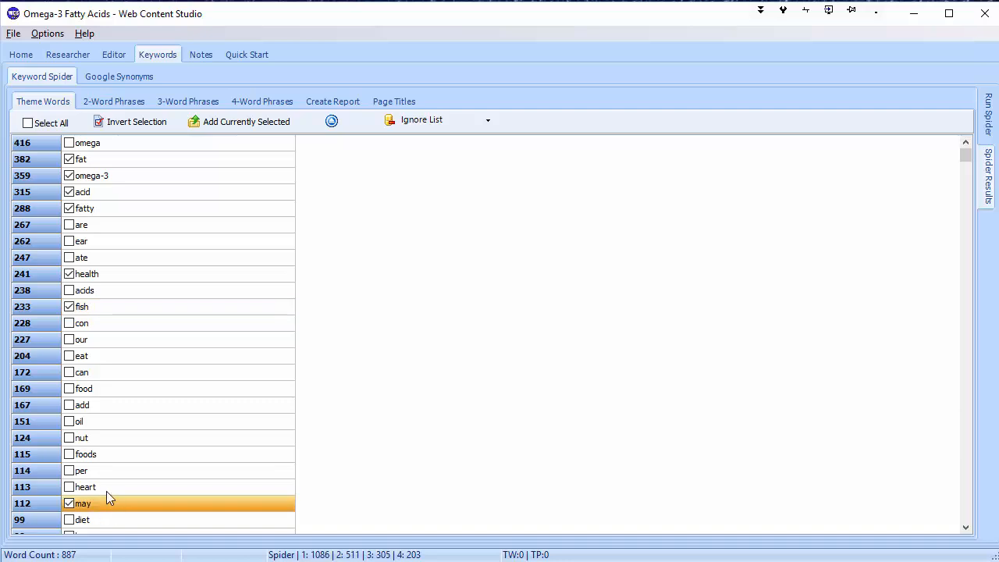
left_click(106, 489)
left_click(100, 503)
key("Down")
key("Down")
key("Down")
key("Down")
key("Down")
key("Down")
key("Down")
key("Down")
key("Down")
key("Down")
key("Down")
key("Down")
key("Down")
key("Down")
key("Down")
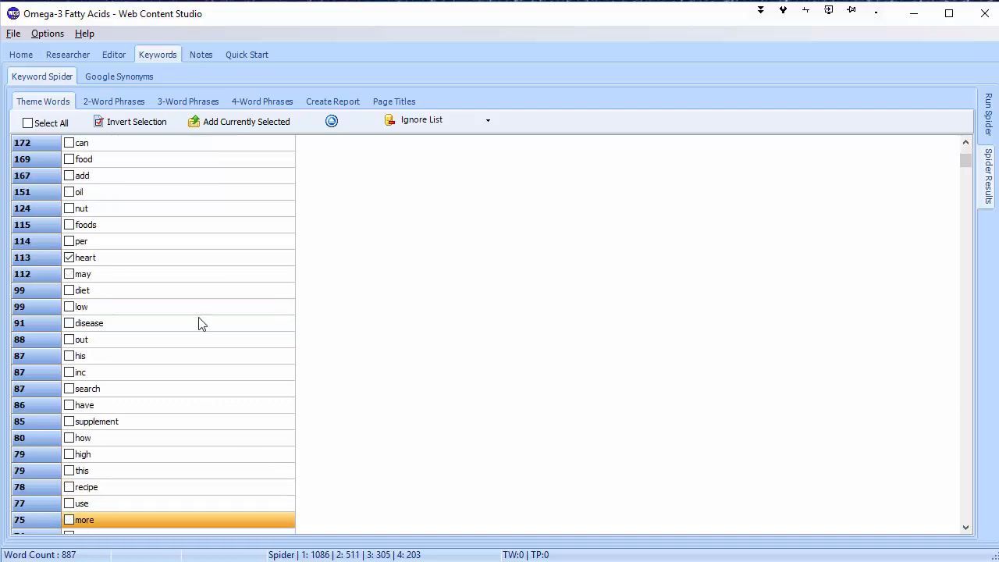
left_click(122, 290)
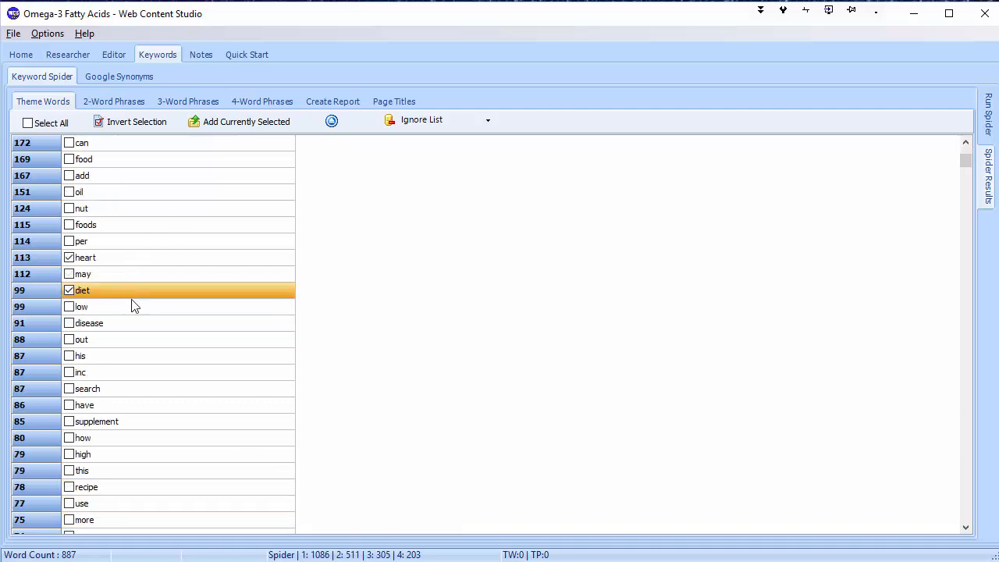
left_click(141, 320)
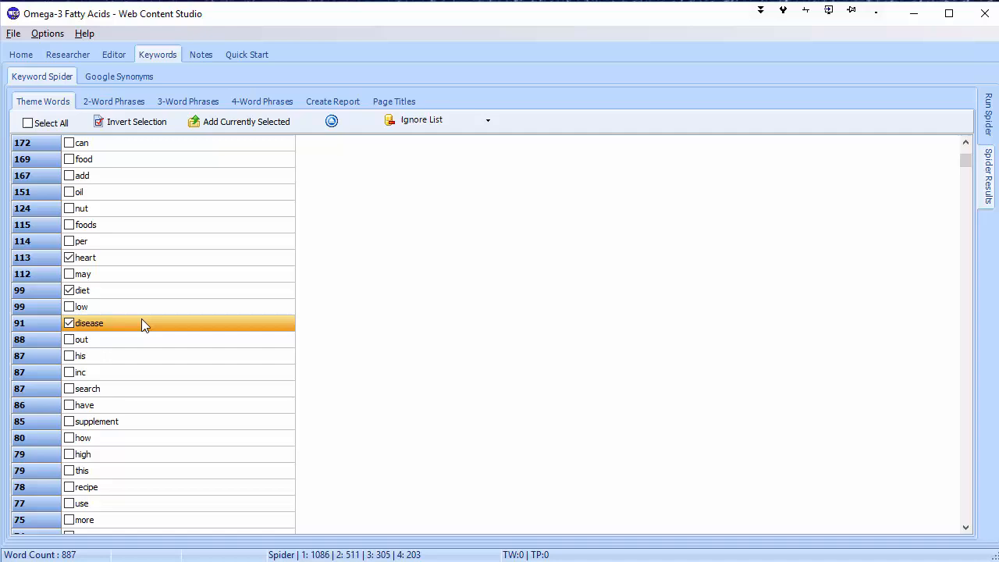
left_click(159, 424)
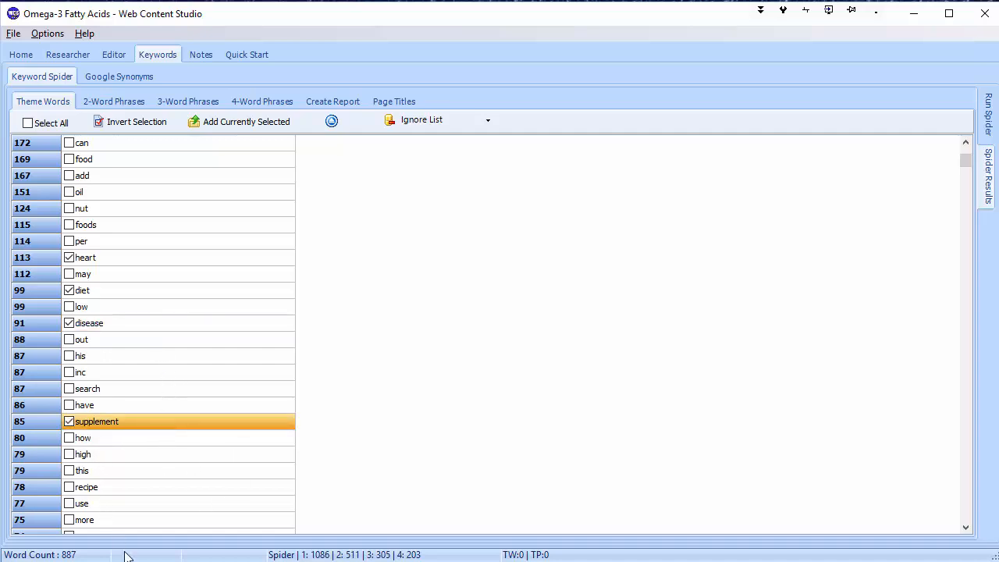
Step: Mark "healthy", "cancer", "medical" and "dha" further down the theme word results
key("Down")
key("Down")
key("Down")
key("Down")
key("Down")
key("Down")
key("Down")
key("Down")
key("Down")
key("Down")
key("Down")
key("Down")
key("Down")
key("Down")
key("Down")
key("Down")
key("Down")
key("Down")
key("Down")
key("Down")
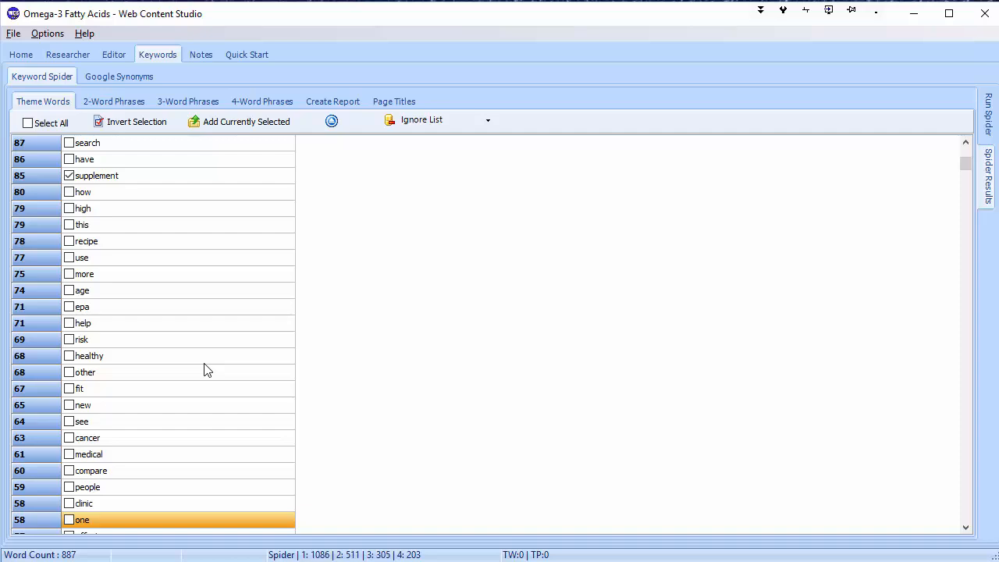
left_click(217, 358)
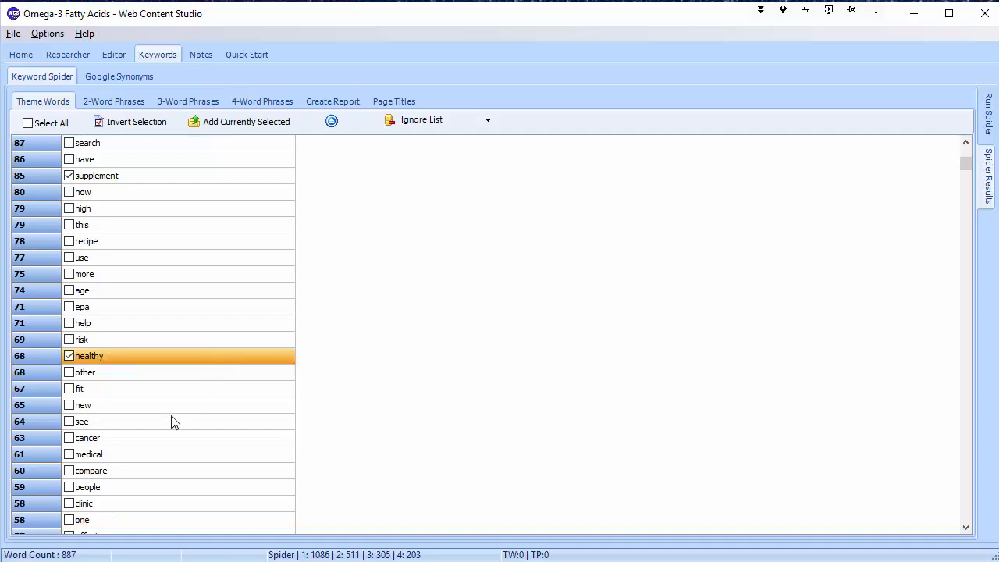
left_click(146, 439)
left_click(144, 456)
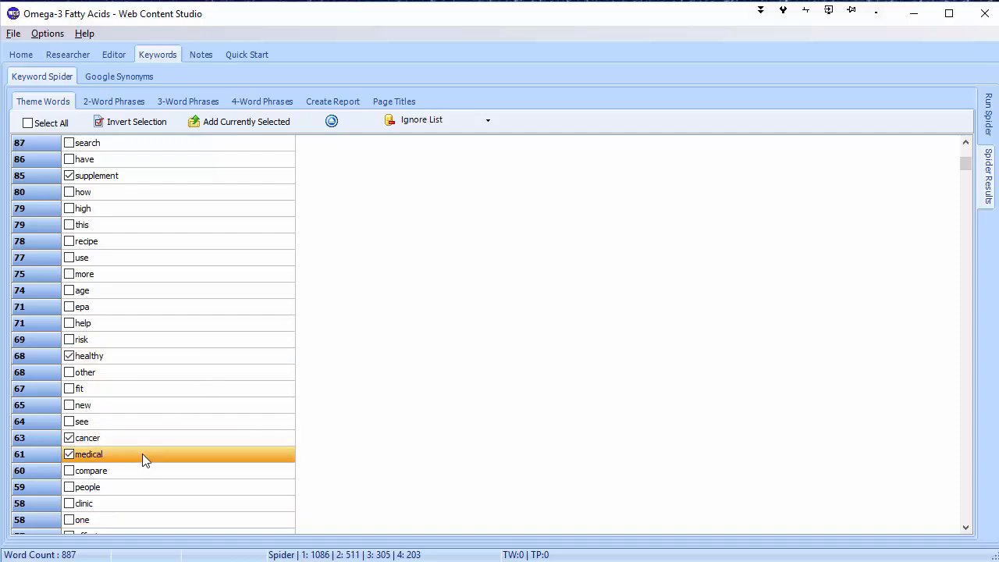
key("Page_Down")
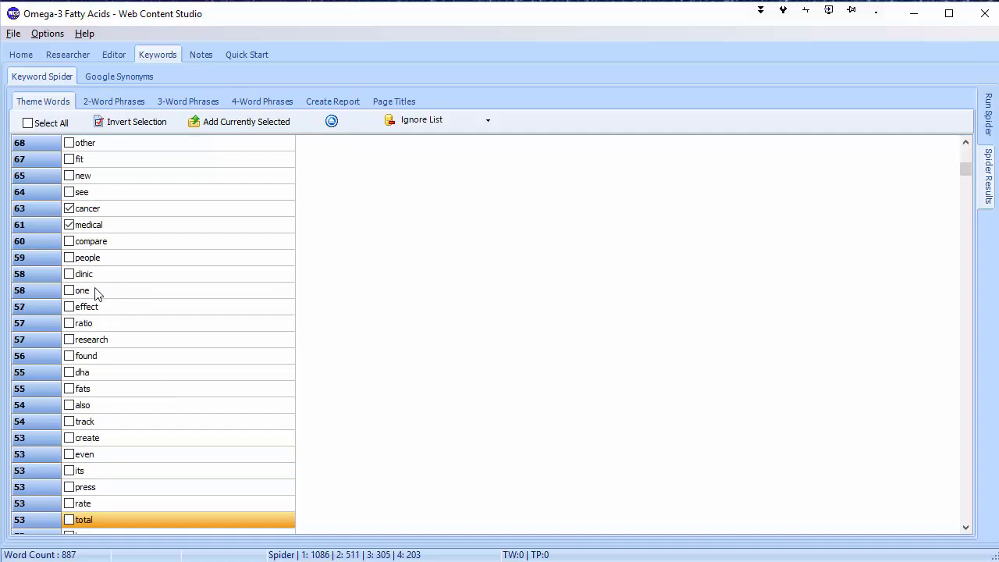
left_click(104, 373)
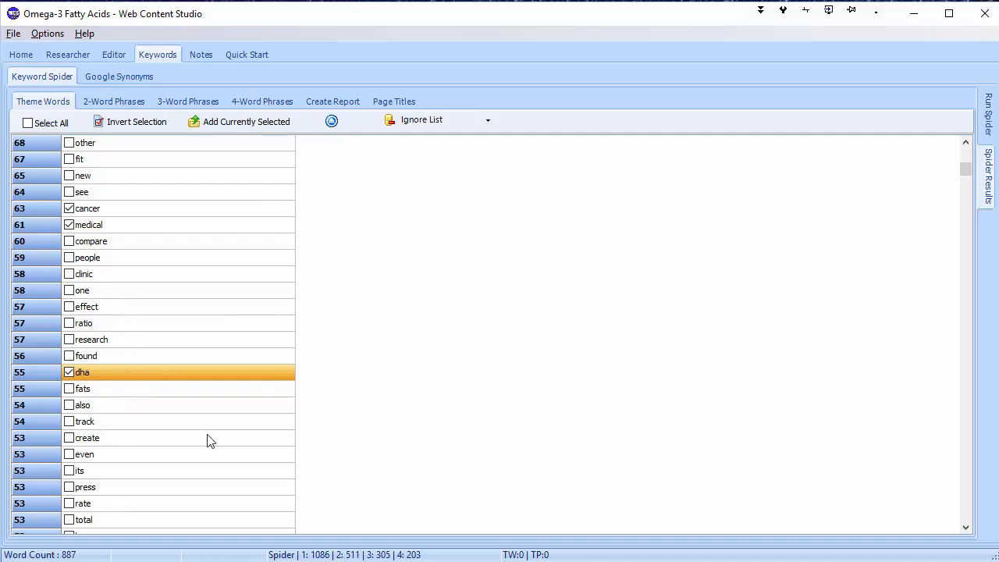
scroll(209, 441, "down", 7)
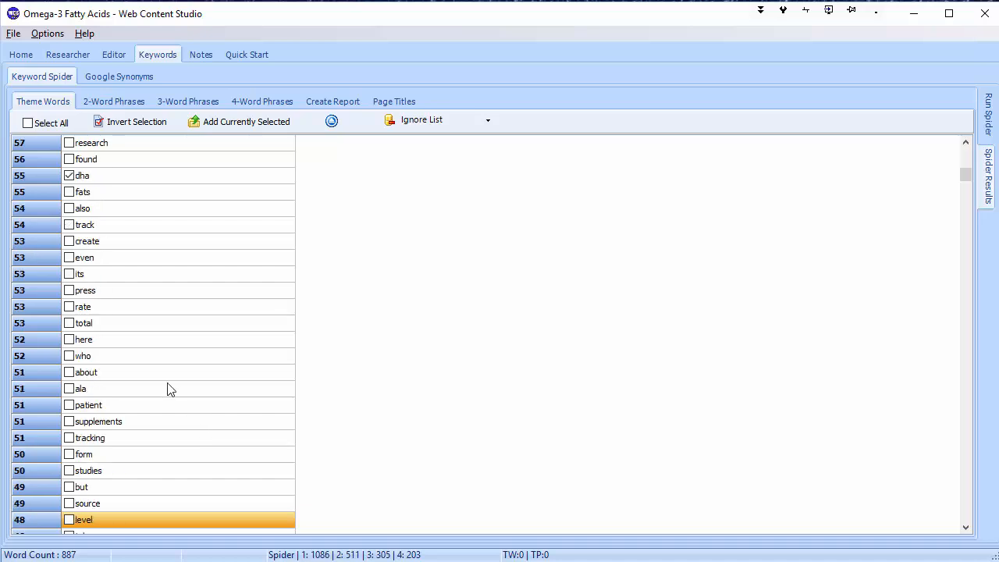
Step: Mark "ala", "drugs", "mackerel", "sugar", "pressure" and "plant" further down the theme word results
left_click(109, 392)
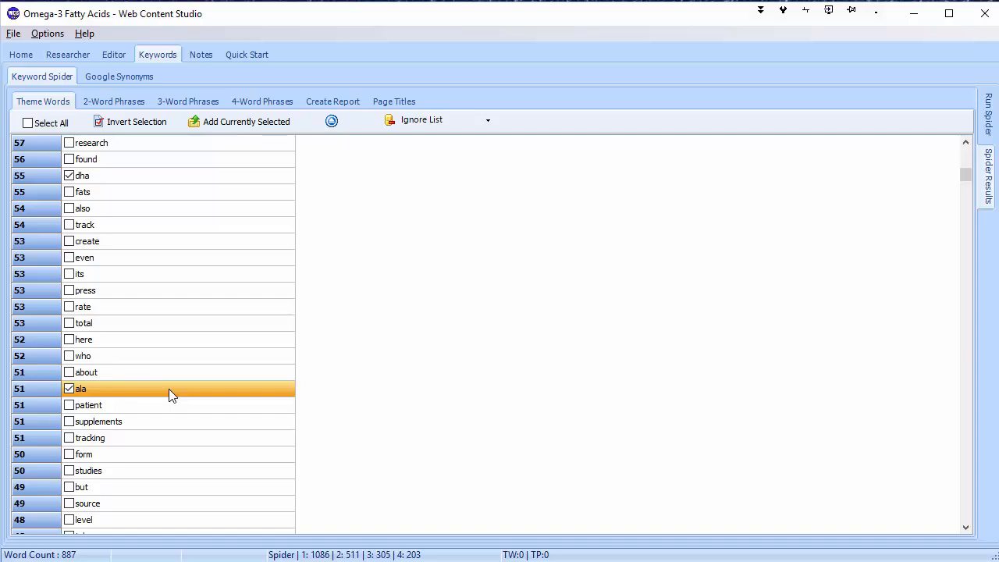
scroll(169, 388, "down", 3)
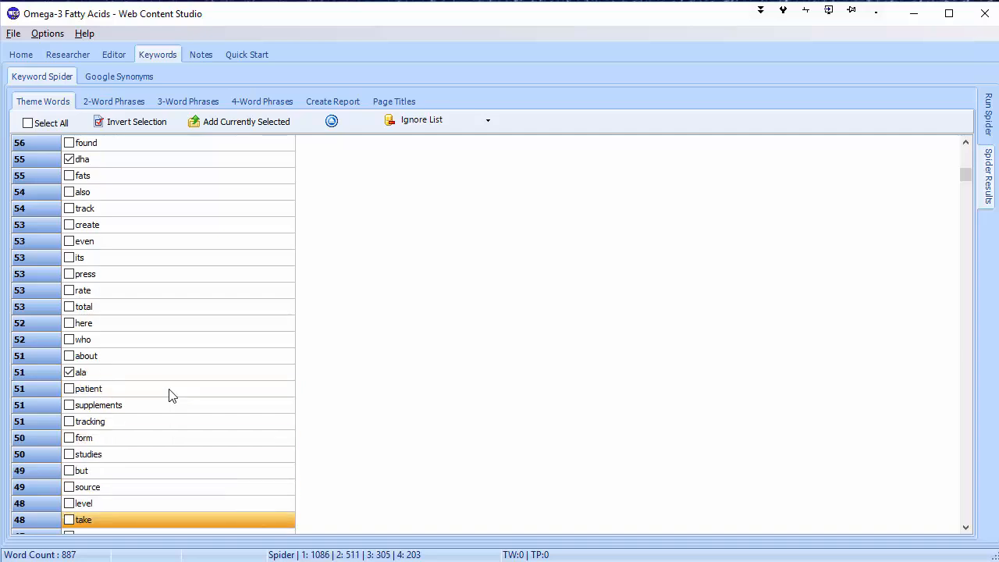
scroll(170, 392, "down", 10)
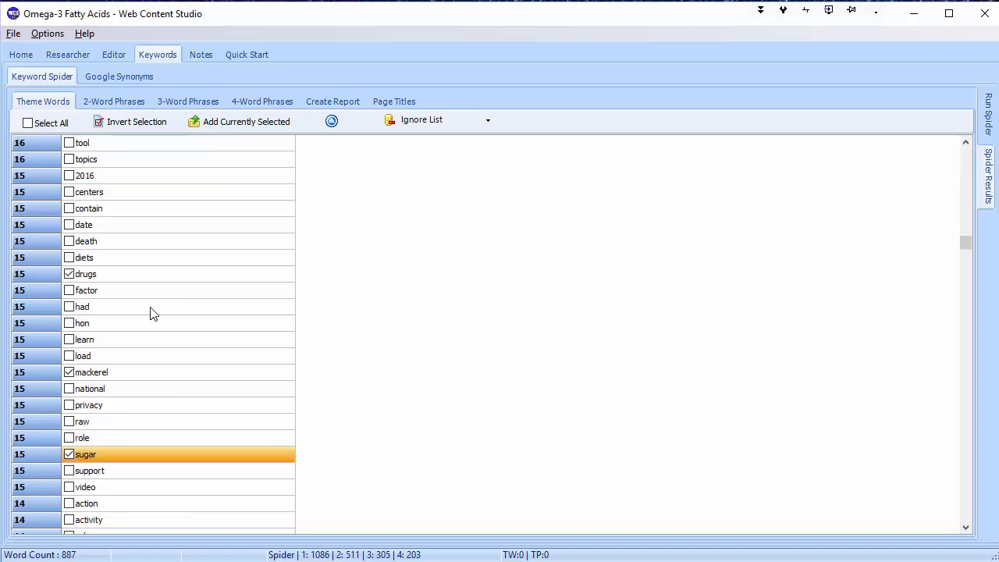
scroll(149, 304, "down", 7)
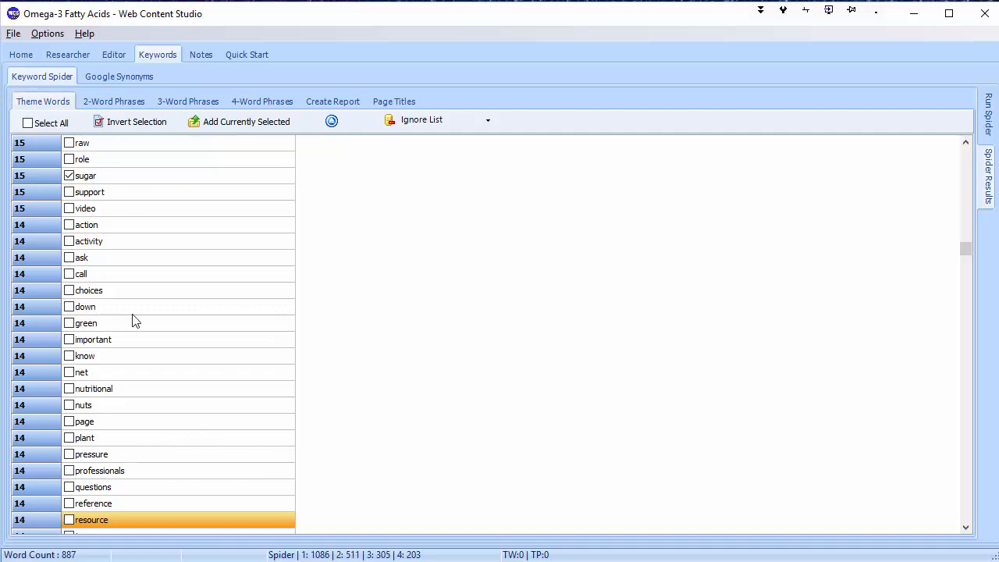
left_click(106, 450)
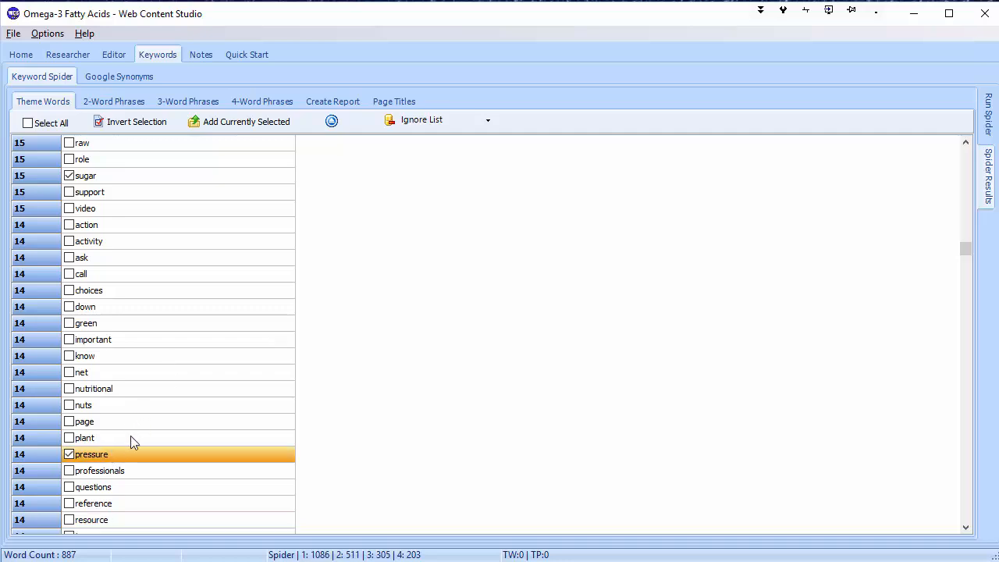
left_click(136, 438)
Step: Mark the theme words "vitamin" and "balance" in the spider results
key("Down")
key("Down")
key("Down")
key("Down")
key("Down")
key("Down")
key("Down")
key("Down")
key("Down")
key("Down")
key("Down")
key("Down")
key("Down")
key("Down")
key("Down")
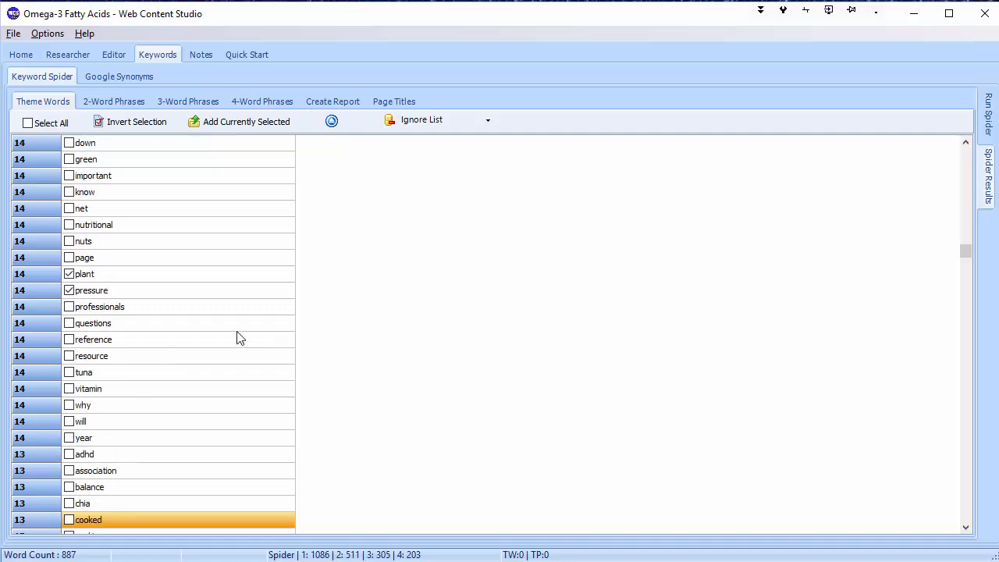
left_click(107, 394)
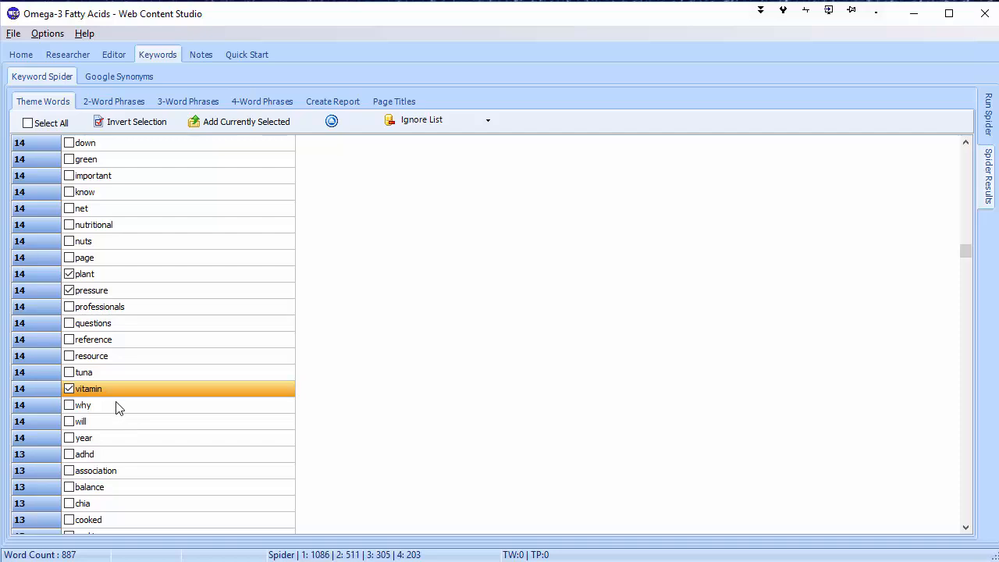
left_click(116, 487)
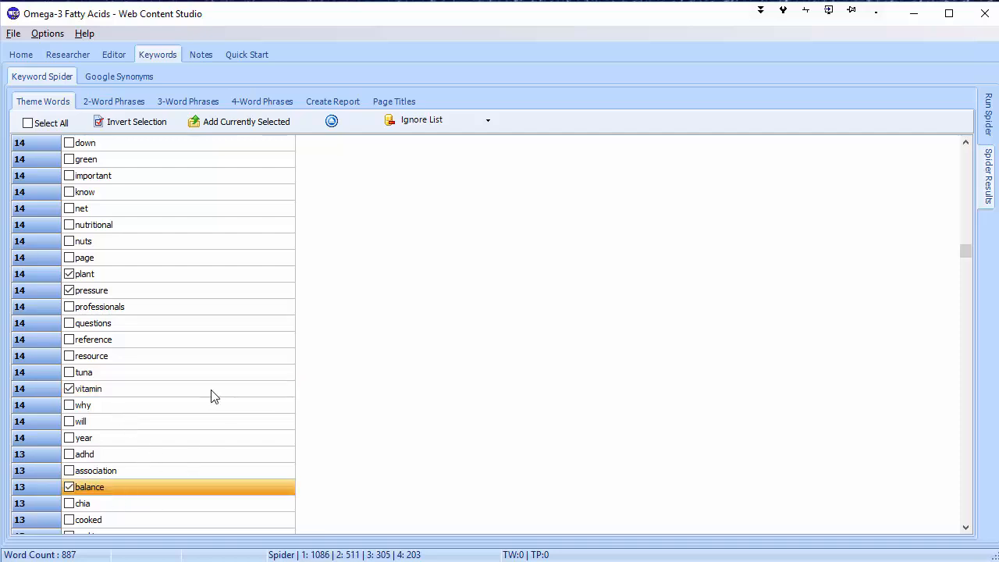
Step: Mark "stroke" and, among the words with a count of 4, "osteoporosis" in the theme word results
key("Down")
key("Down")
key("Down")
key("Down")
key("Down")
key("Down")
key("Down")
key("Down")
key("Down")
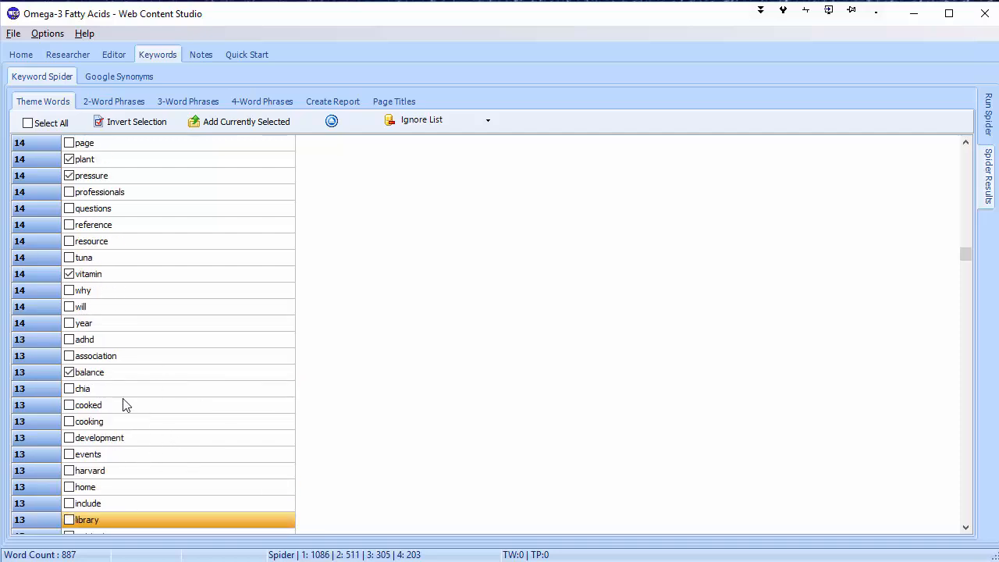
key("Down")
key("Down")
key("Down")
key("Down")
key("Down")
key("Down")
key("Down")
key("Down")
key("Down")
key("Down")
key("Down")
key("Down")
key("Down")
key("Down")
key("Down")
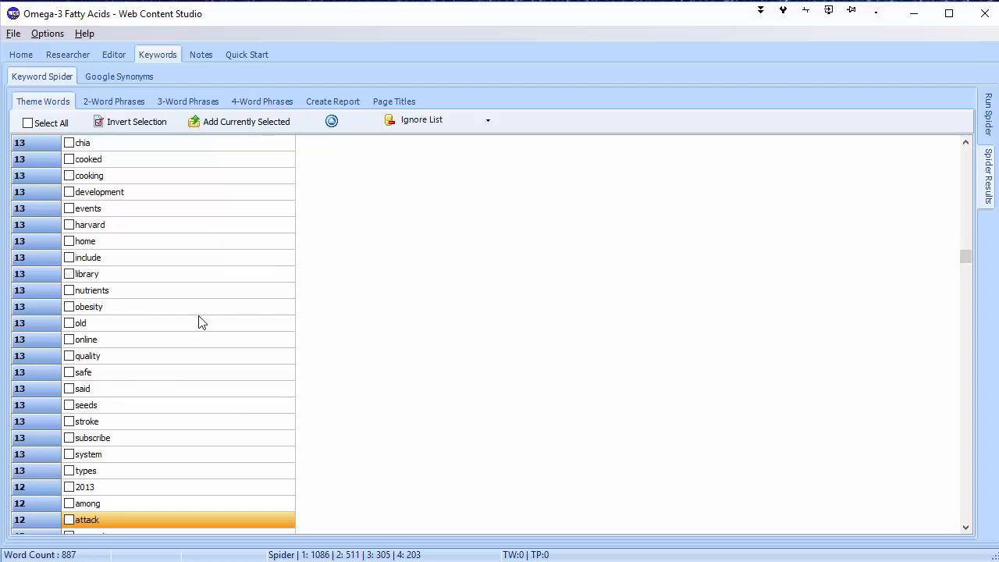
left_click(106, 428)
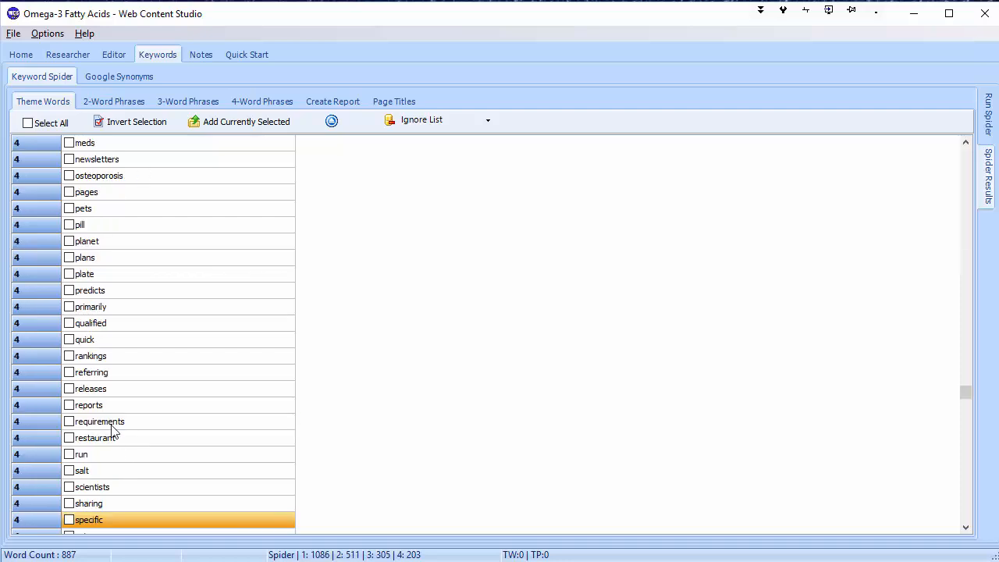
left_click(160, 176)
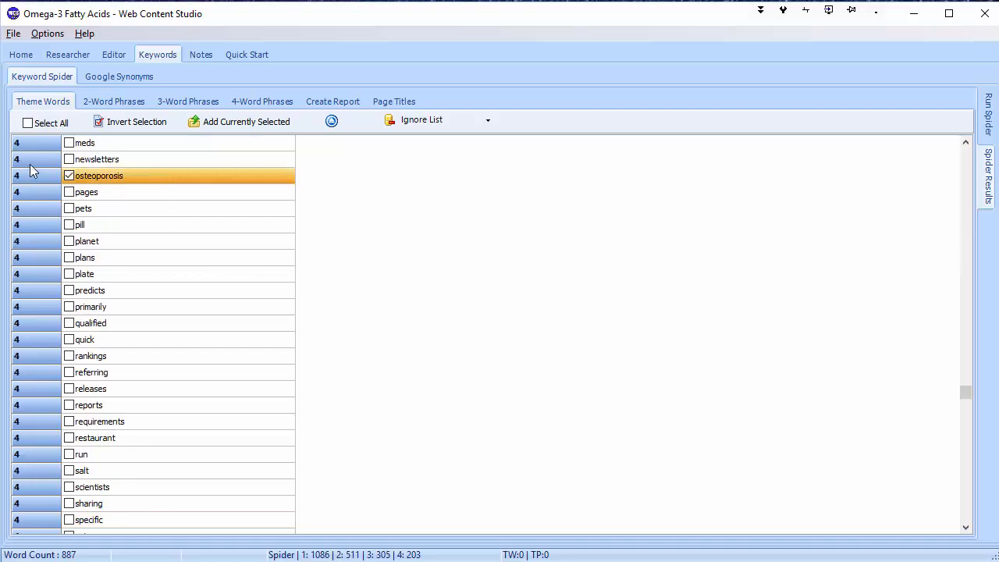
Step: Go through the low-count theme words and mark "carbohydrates" among those with a count of 3
scroll(218, 369, "down", 9)
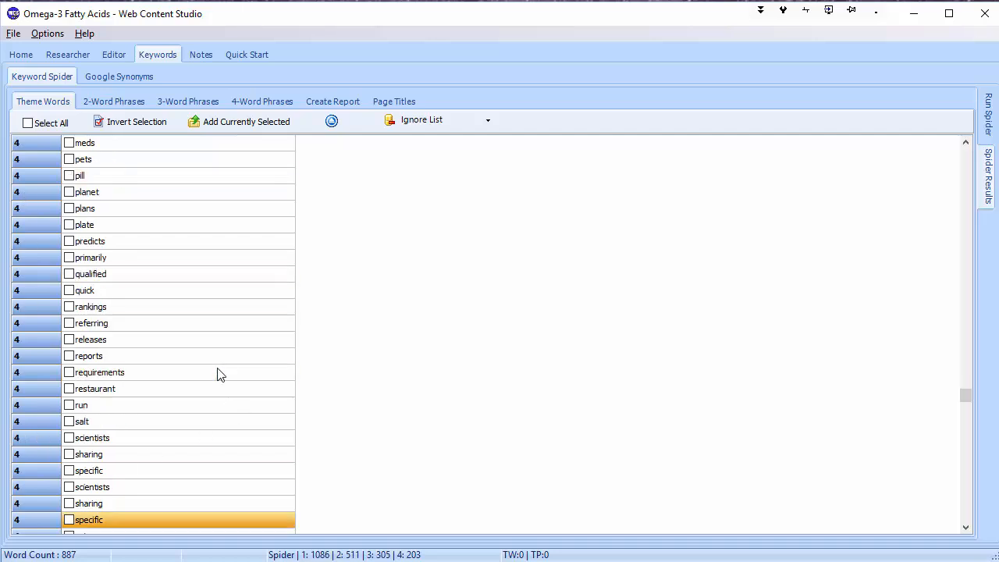
key("Down")
key("Down")
key("Down")
key("Down")
key("Down")
key("Down")
key("Down")
key("Down")
key("Down")
key("Down")
key("Down")
key("Down")
key("Down")
key("Down")
key("Down")
key("Down")
key("Down")
key("Down")
key("Down")
key("Down")
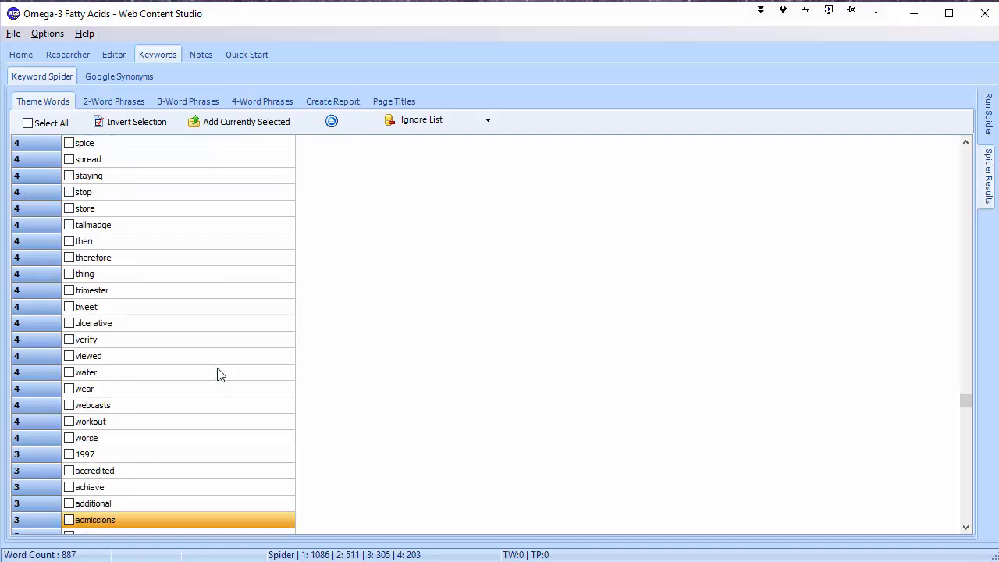
key("Down")
key("Down")
key("Down")
key("Down")
key("Down")
key("Down")
key("Down")
key("Down")
key("Down")
key("Down")
key("Down")
key("Down")
key("Down")
key("Down")
key("Down")
key("Down")
key("Down")
key("Down")
key("Down")
key("Down")
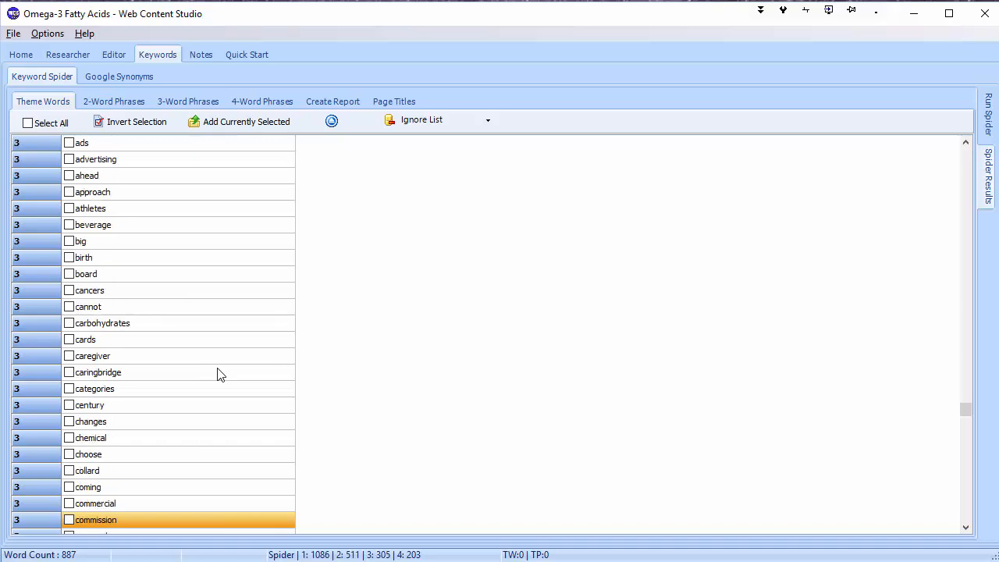
key("Down")
key("Down")
key("Down")
key("Down")
key("Down")
key("Down")
left_click(129, 226)
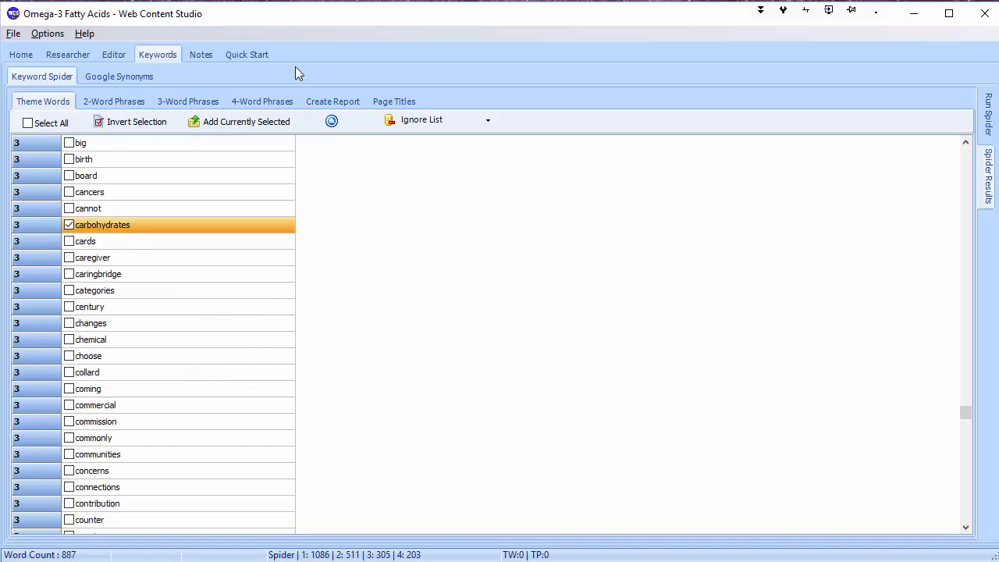
Step: Look back over the multi-word phrase and theme word results and open the options for adding them to the theme lists
left_click(256, 101)
left_click(163, 102)
left_click(112, 101)
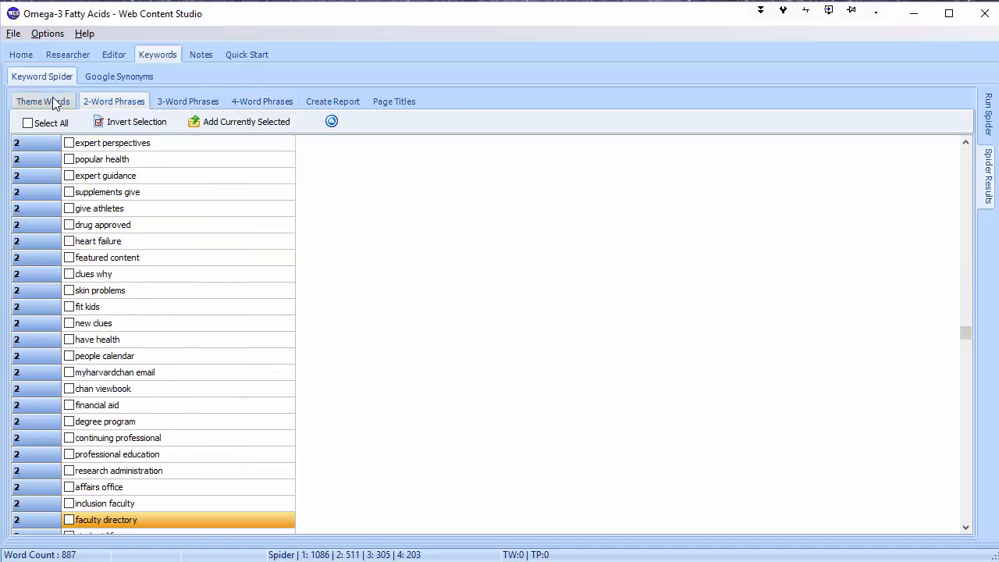
left_click(56, 104)
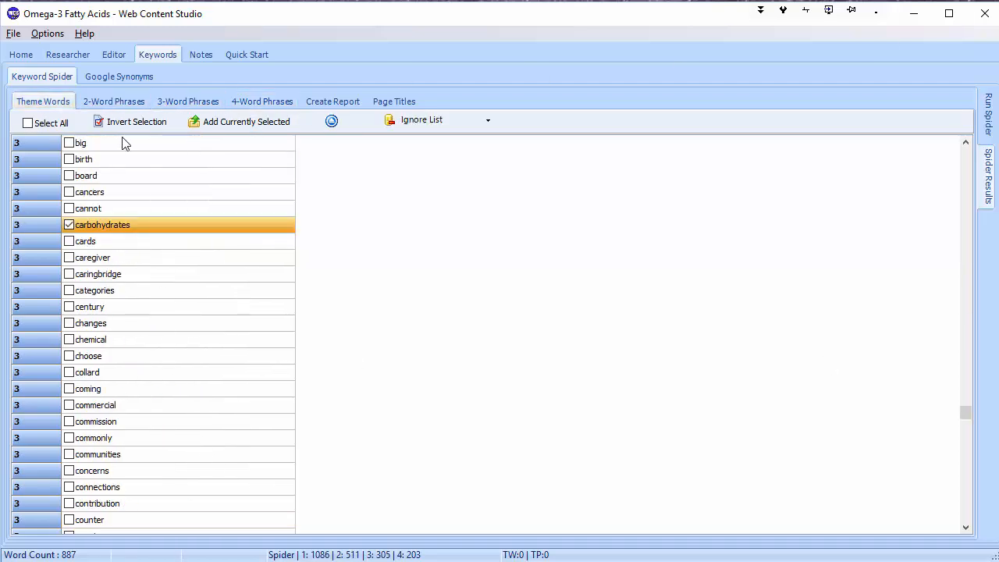
left_click(339, 102)
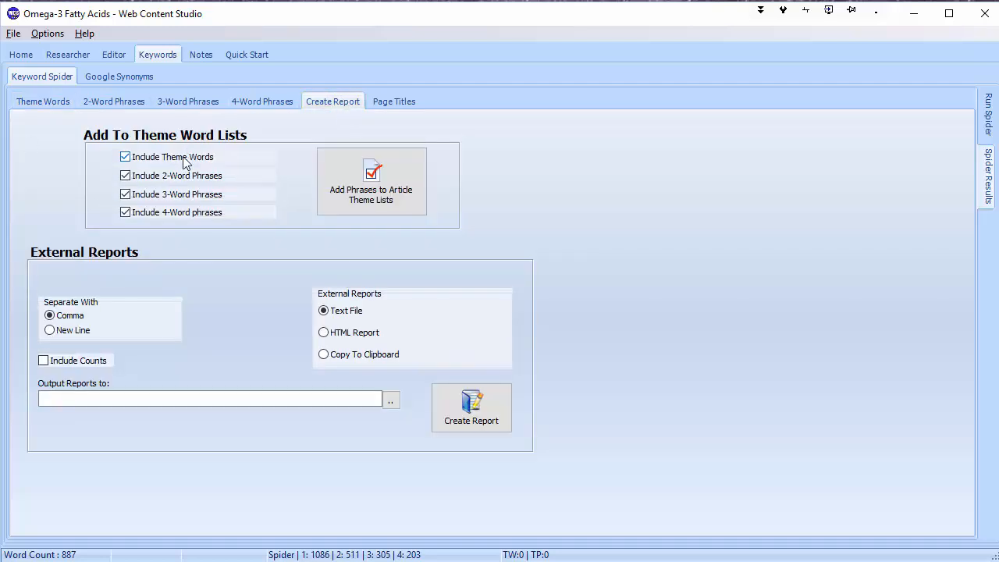
Step: Delete all existing phrases from the article's theme phrase list and update the list
left_click(114, 52)
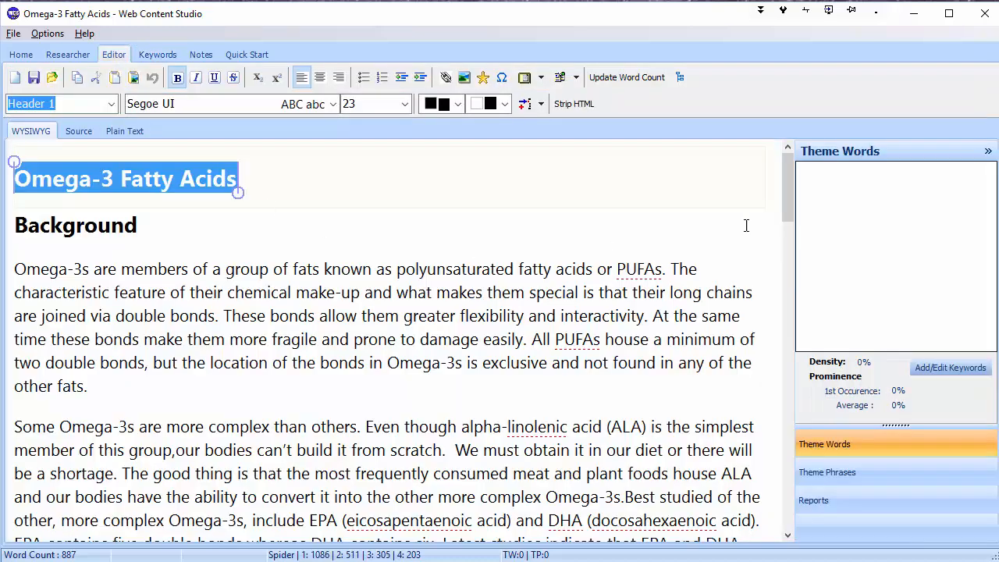
left_click(859, 472)
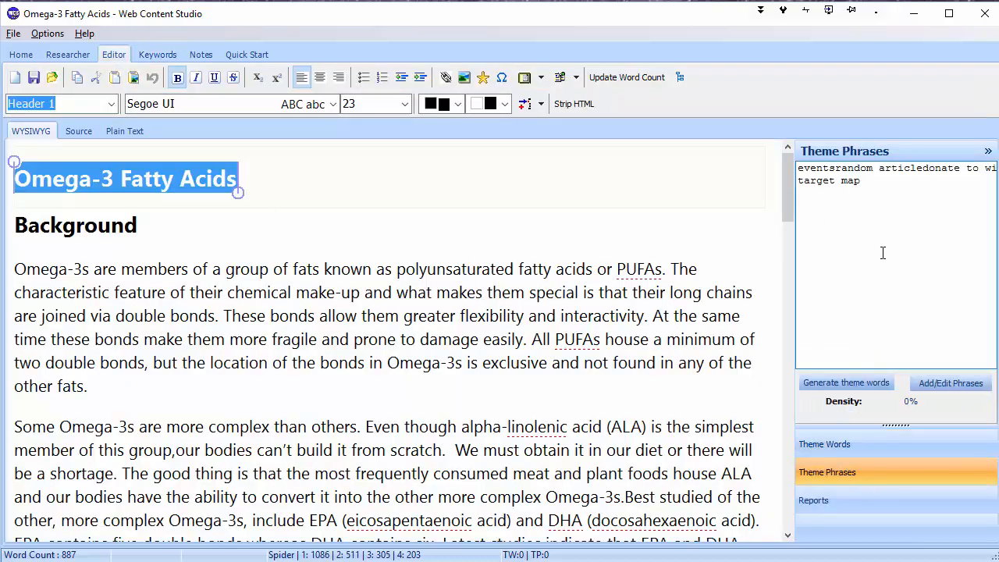
left_click(950, 383)
key("ctrl+a")
key("Delete")
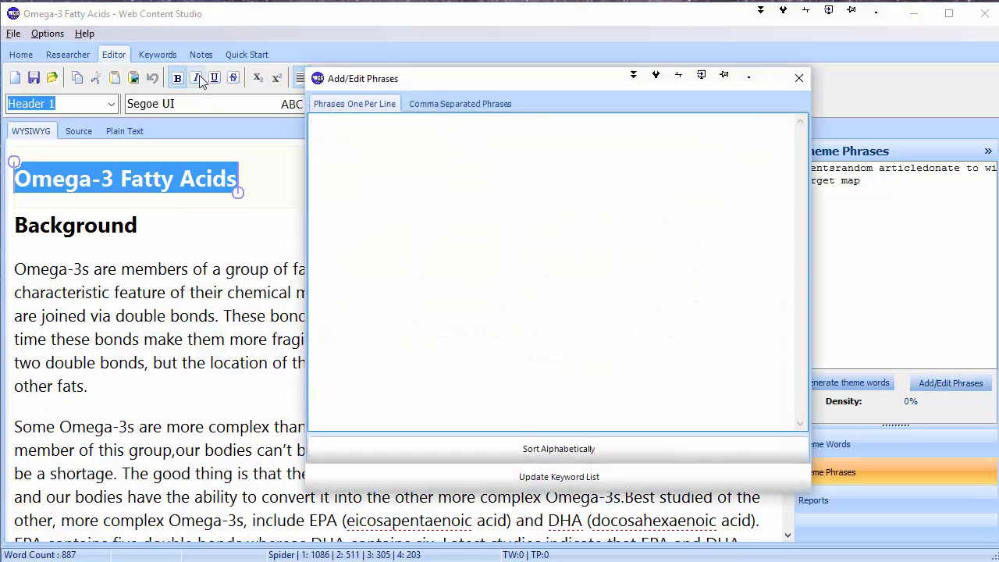
left_click(541, 477)
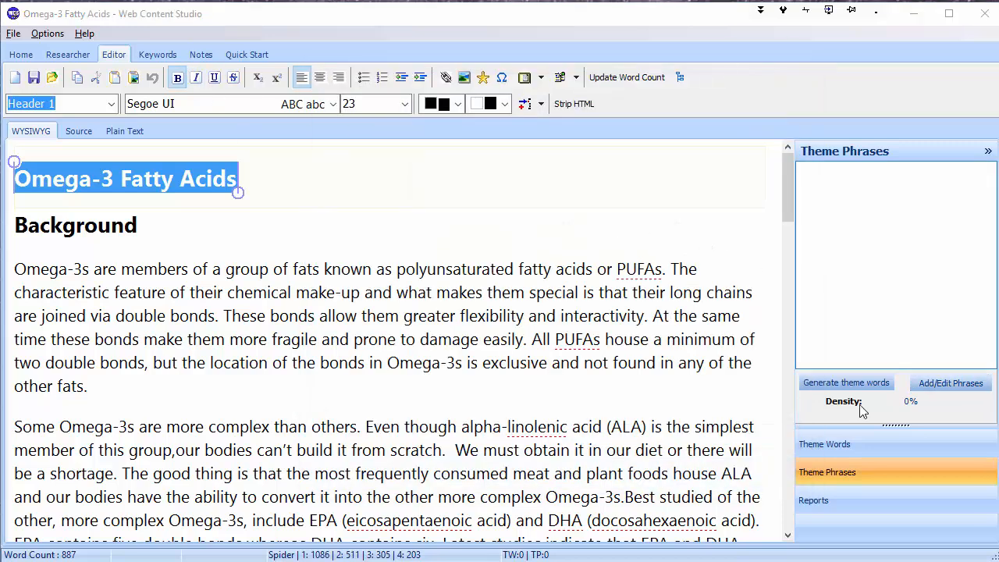
Step: Add the marked theme words and 2-, 3- and 4-word phrases to the article's theme lists
left_click(854, 443)
left_click(157, 55)
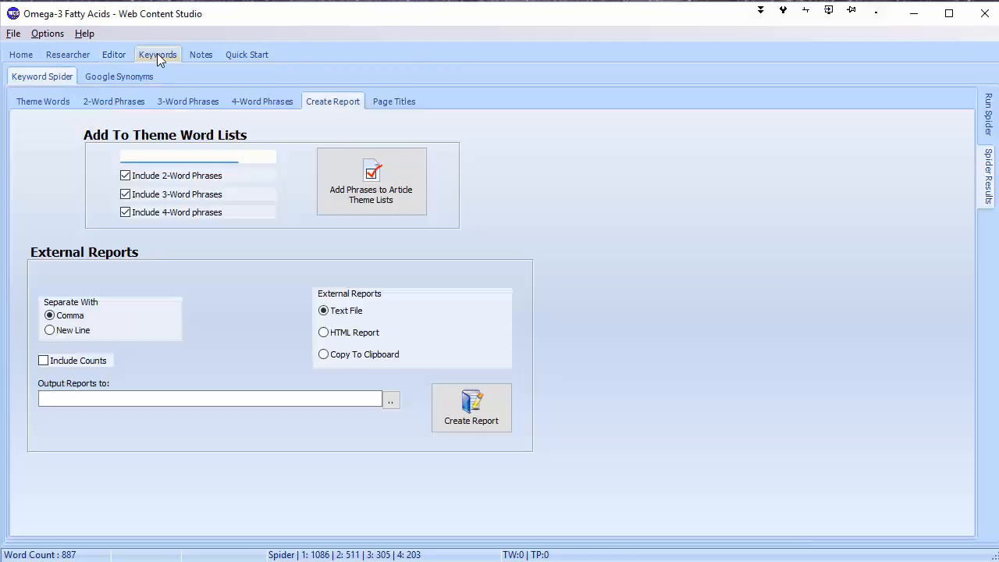
left_click(359, 191)
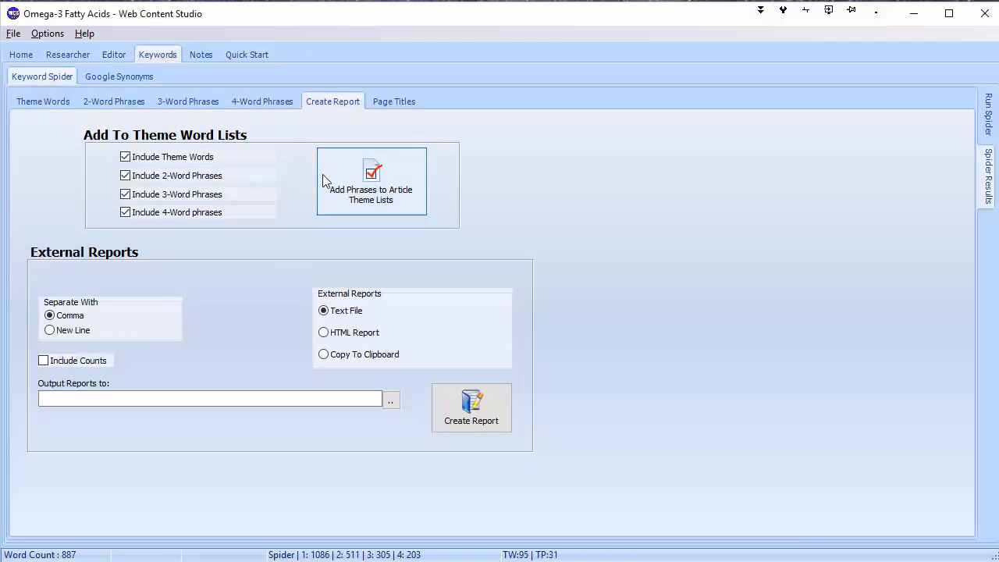
Step: Review the article's theme word list and theme phrase list in the editor
left_click(113, 54)
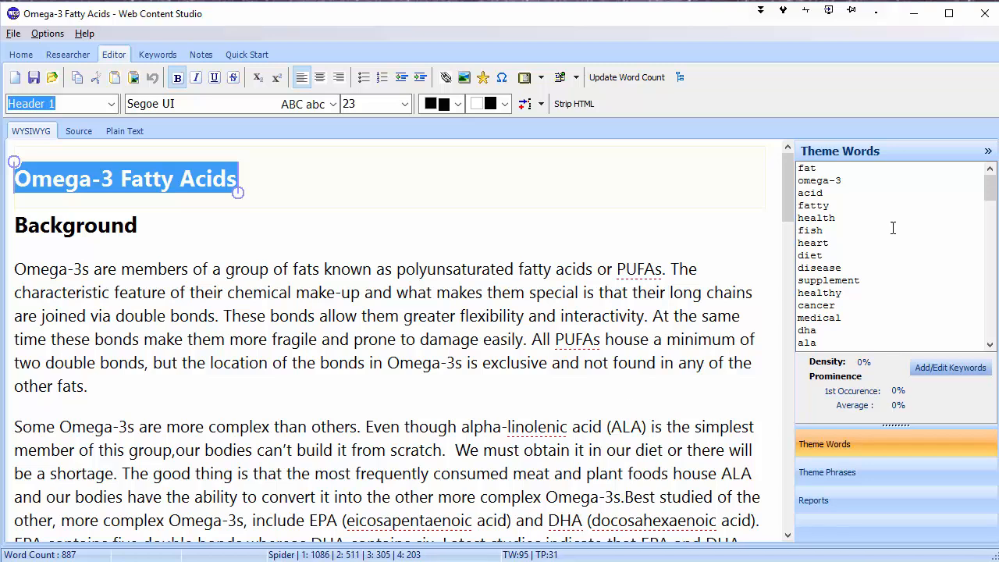
mouse_move(990, 188)
left_mouse_down()
mouse_move(991, 312)
mouse_move(991, 185)
left_mouse_up()
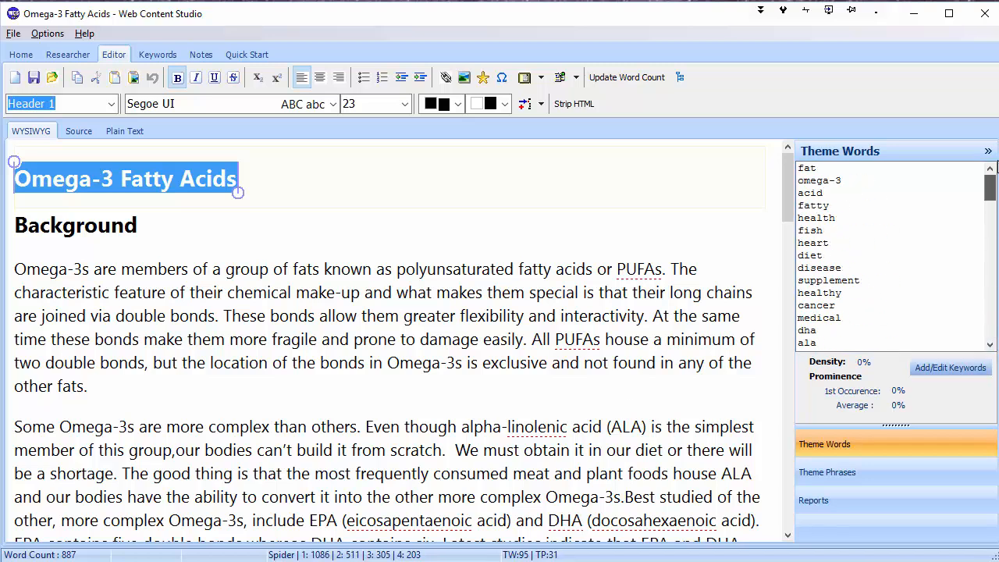
left_click(912, 475)
left_click(842, 451)
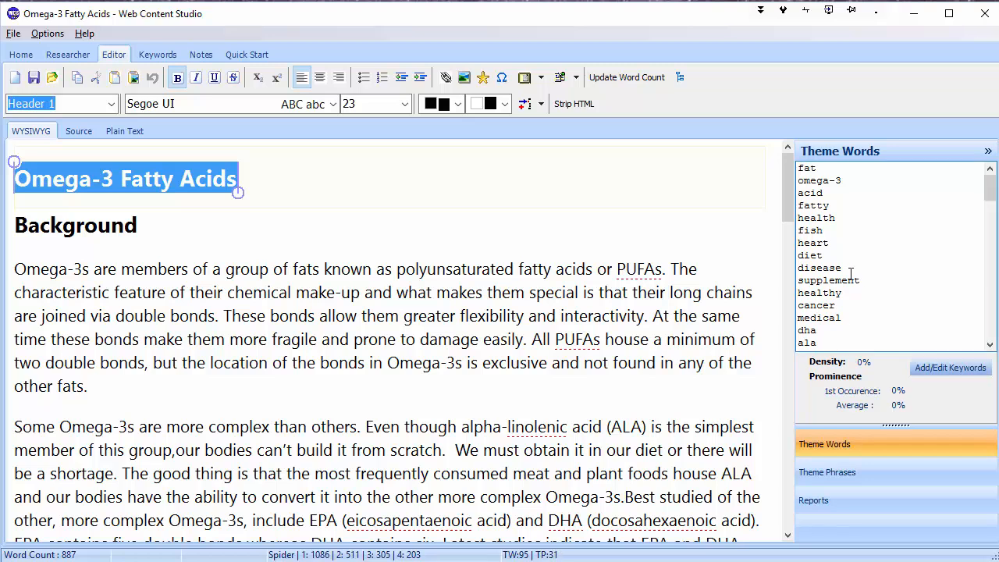
left_click_drag(990, 191, 993, 301)
scroll(992, 302, "up", 9)
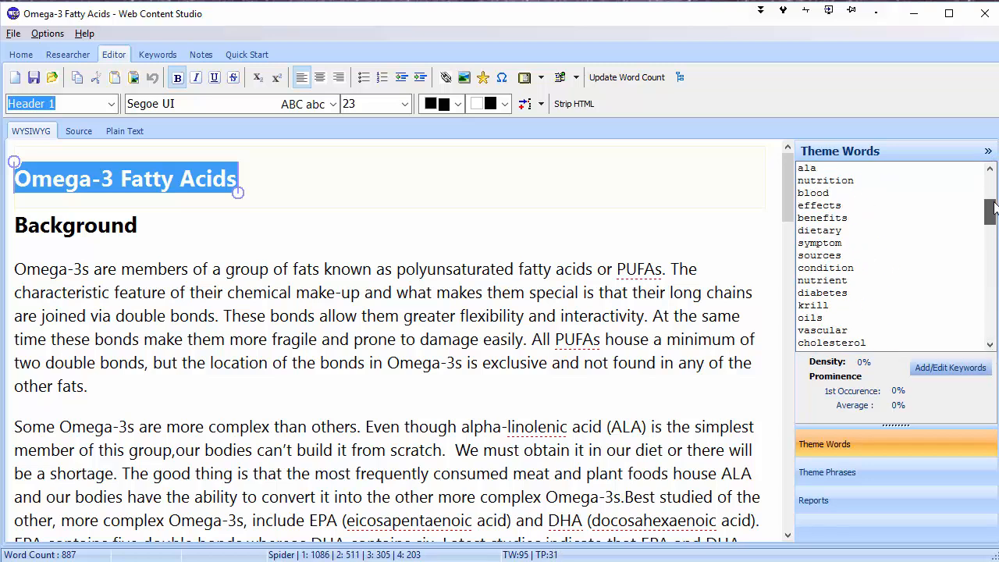
left_click(825, 474)
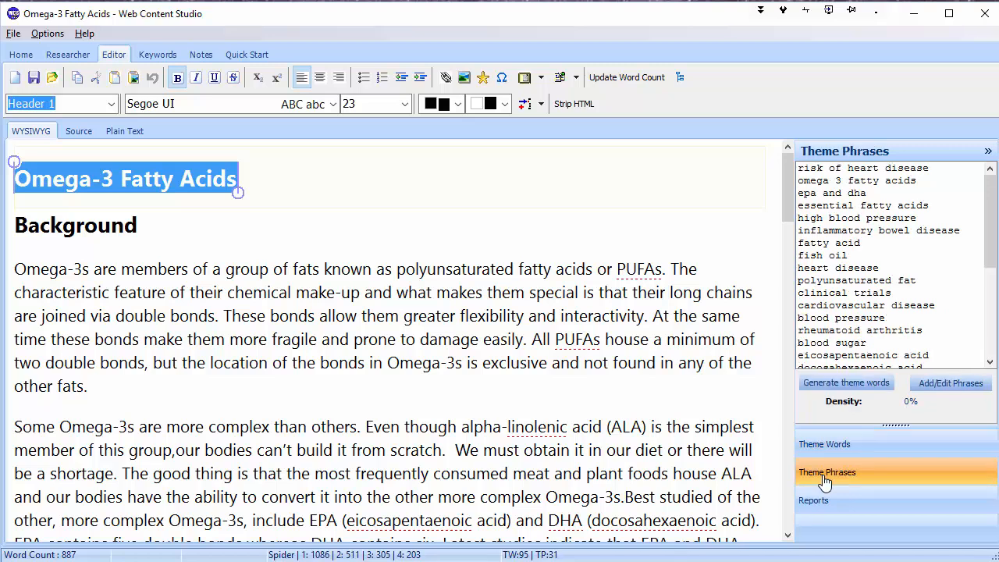
right_click(867, 382)
left_click(811, 411)
left_click(831, 445)
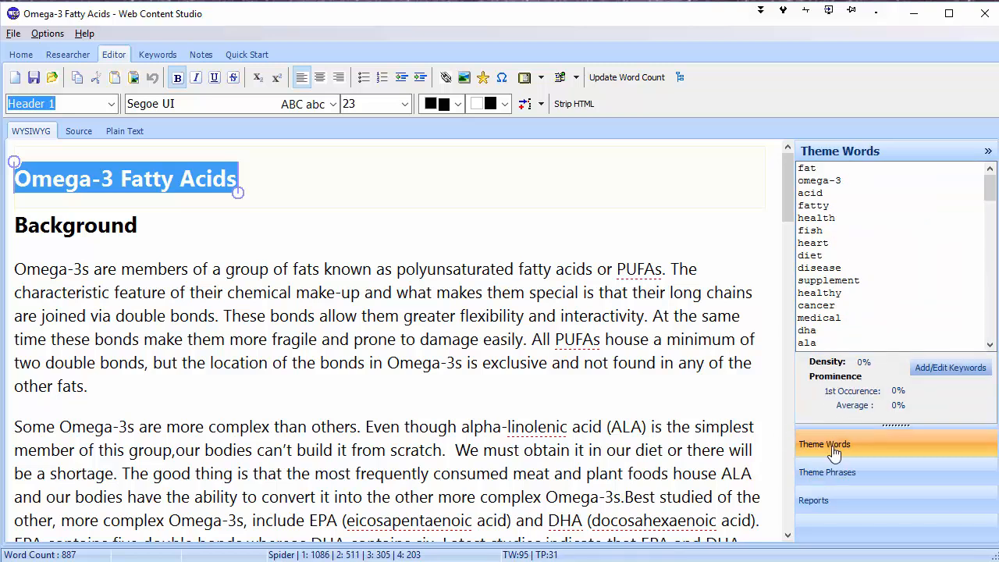
Step: Generate additional theme words from the article's theme phrases and check both lists
left_click(866, 472)
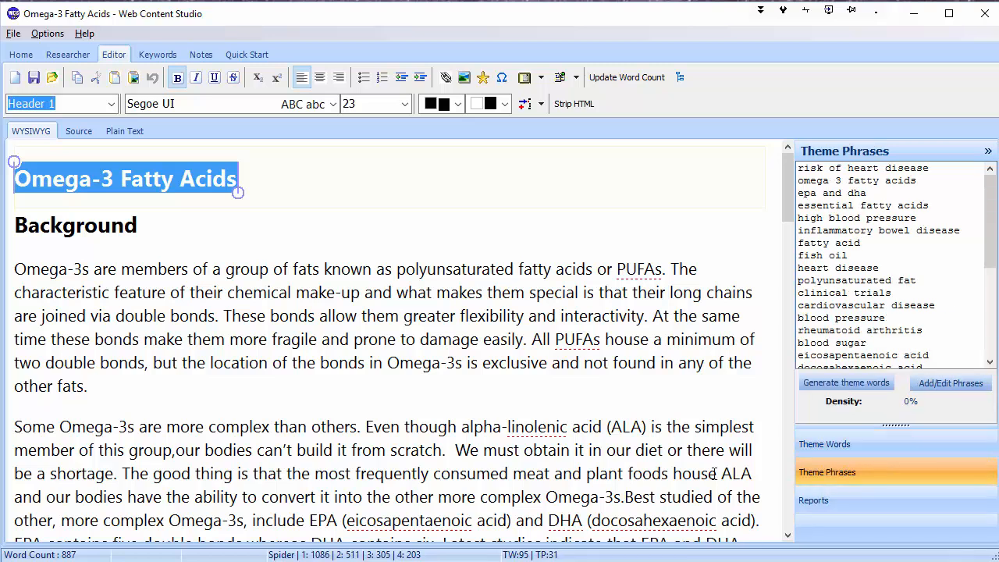
left_click(868, 384)
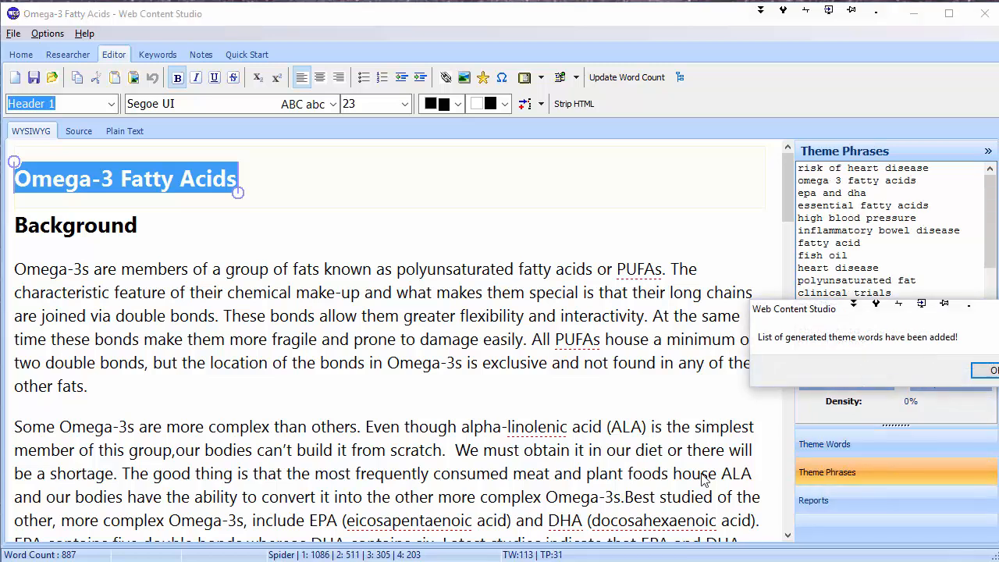
left_click(987, 370)
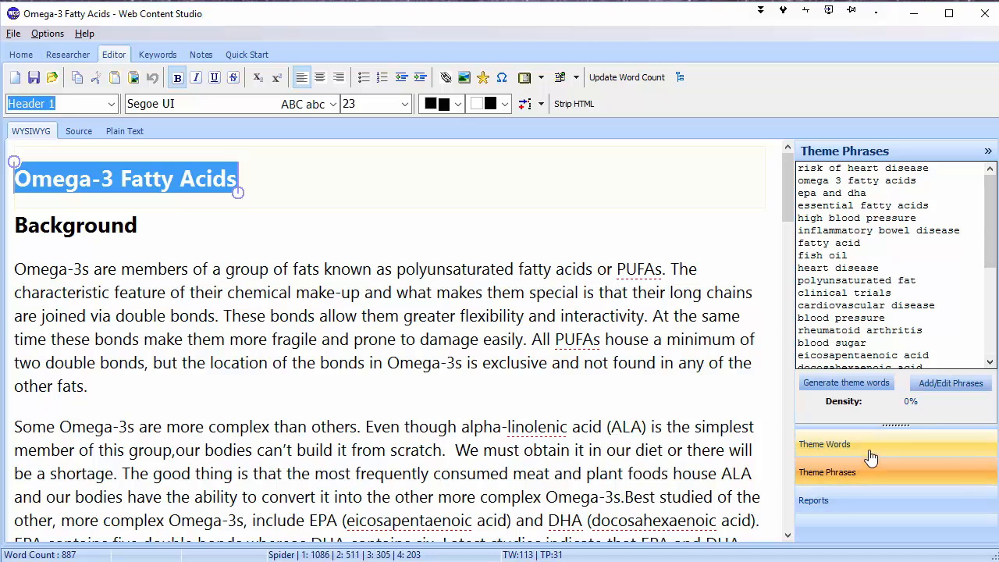
left_click(875, 455)
left_click(880, 472)
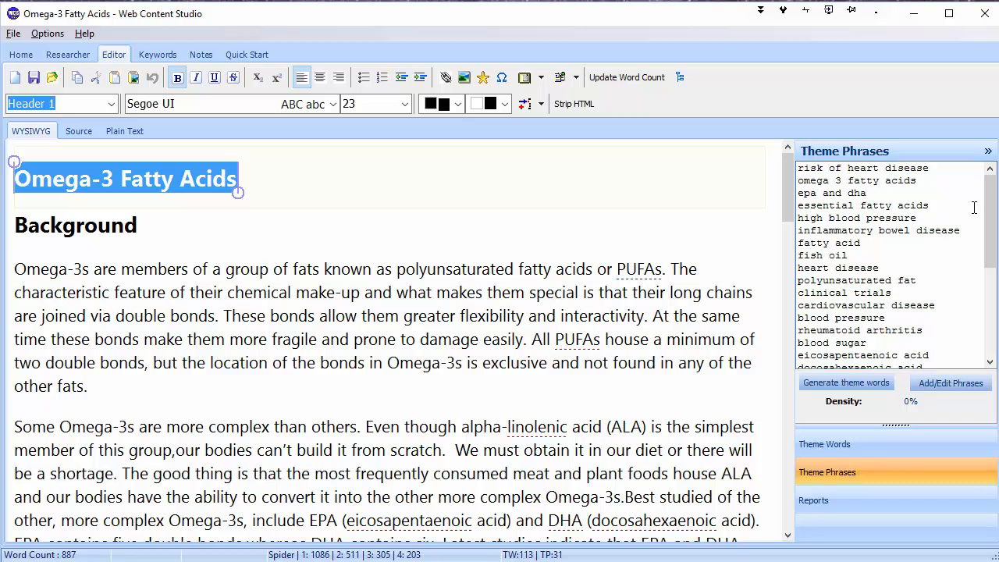
Step: Compare the entries in the article's theme word list and theme phrase list
left_click(866, 443)
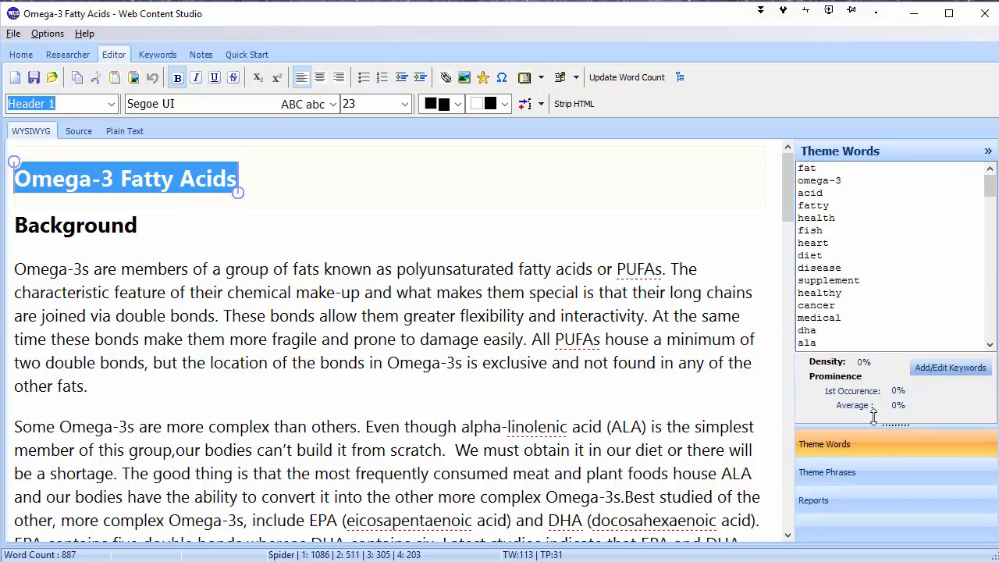
mouse_move(991, 190)
left_mouse_down()
mouse_move(995, 337)
mouse_move(997, 184)
left_mouse_up()
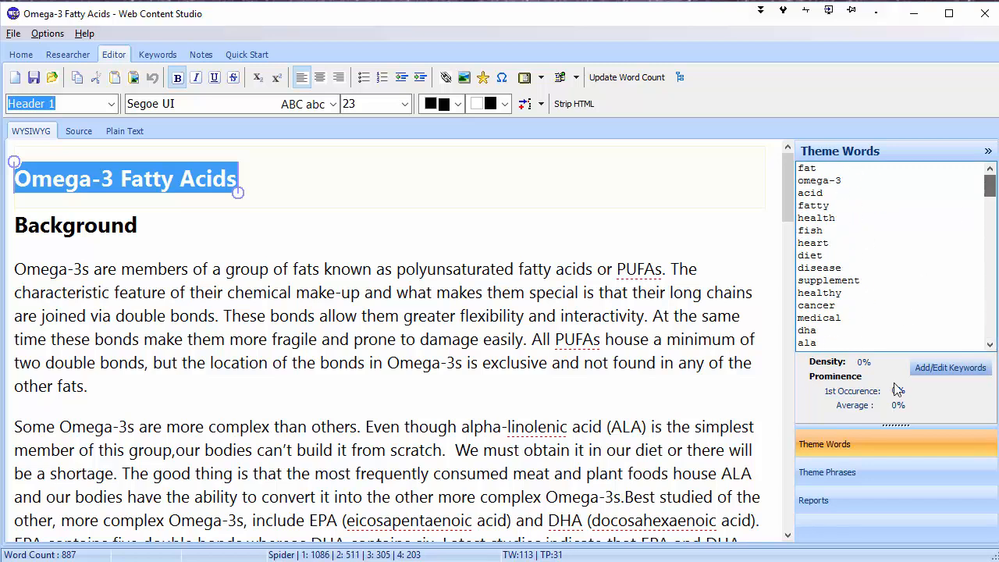
left_click(865, 475)
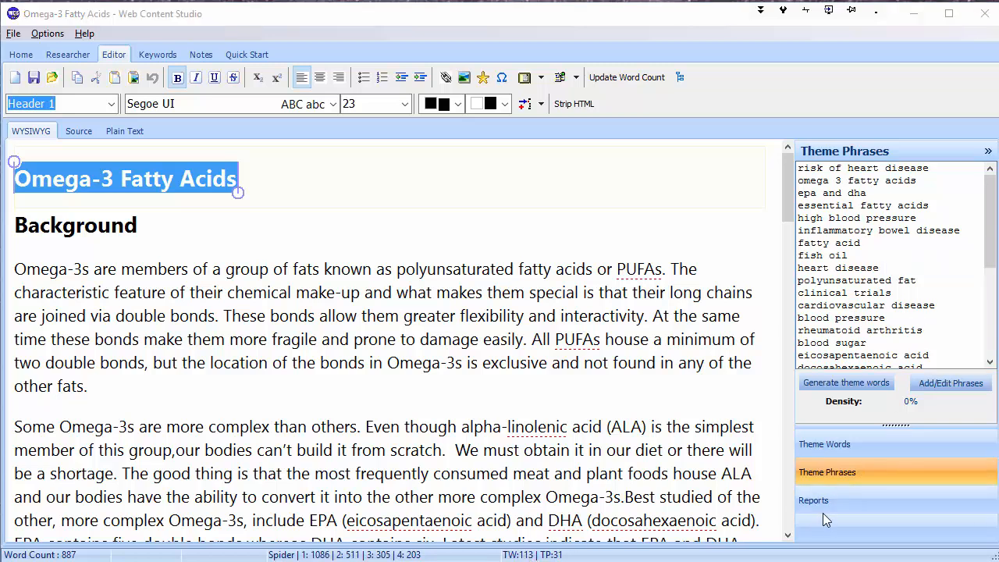
left_click(897, 443)
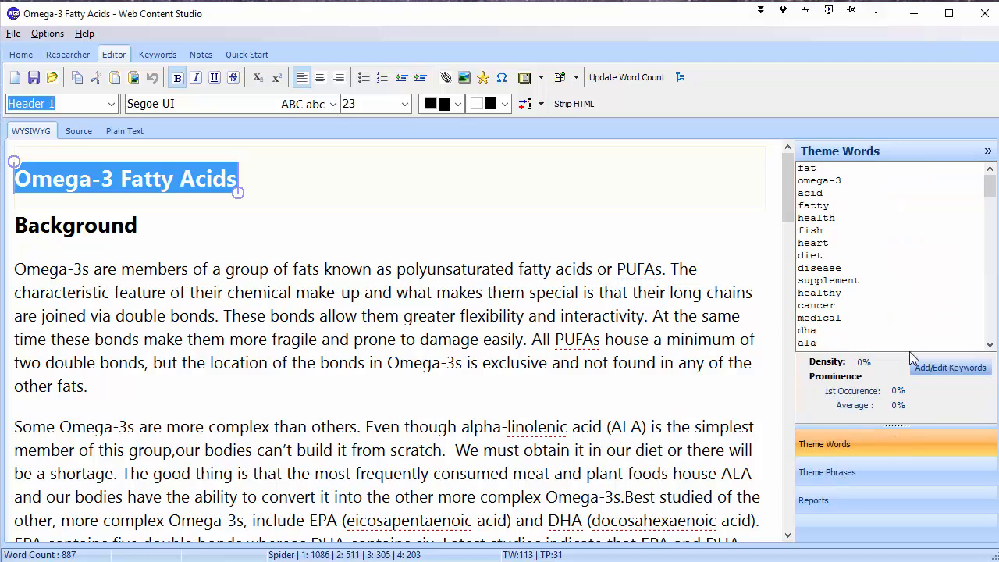
Step: Check the article's theme words against the top 10 Google pages using the main phrase "omega-3 fatty seeds"
left_click(866, 509)
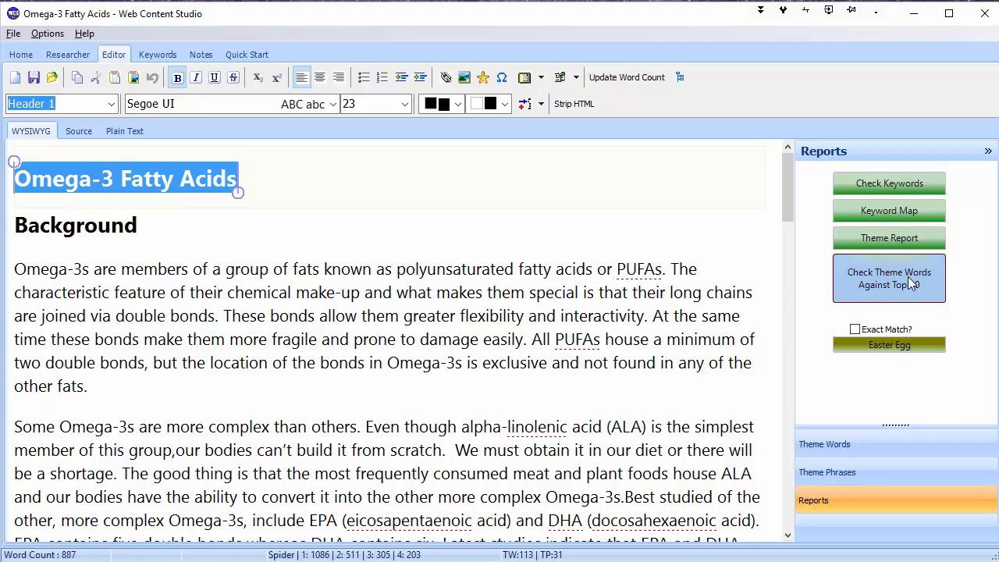
left_click(911, 282)
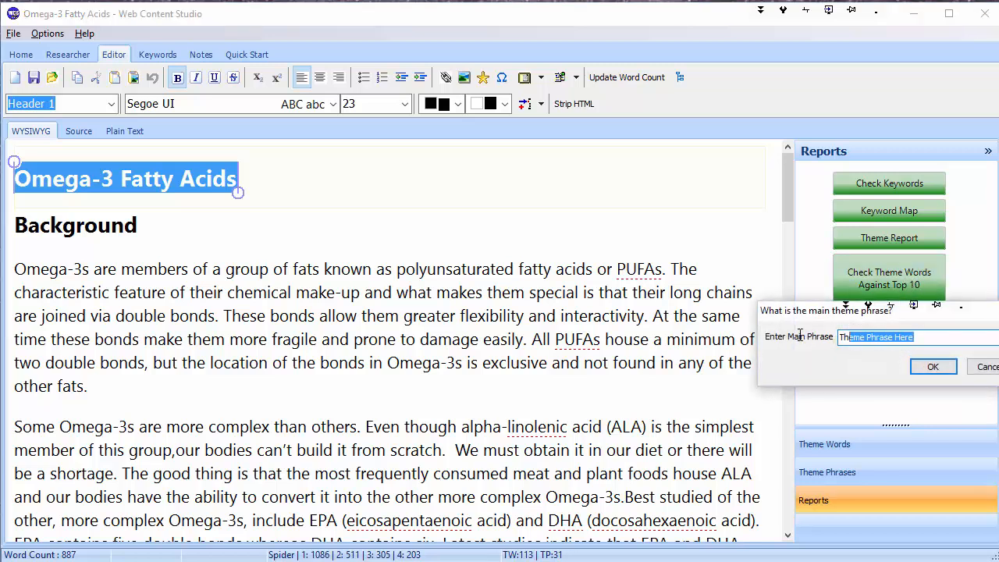
type("omega")
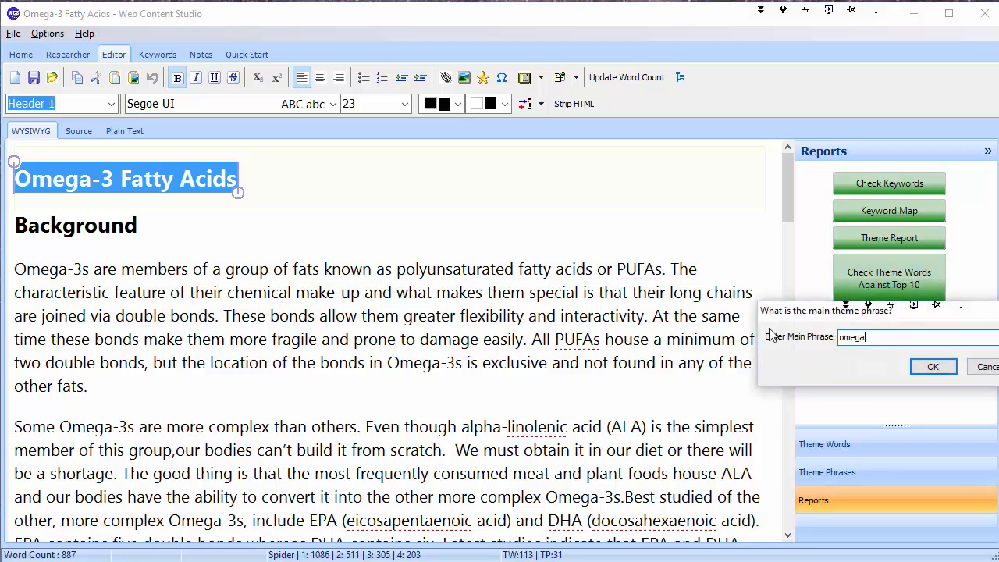
type("-3 fatty seeds")
left_click(933, 367)
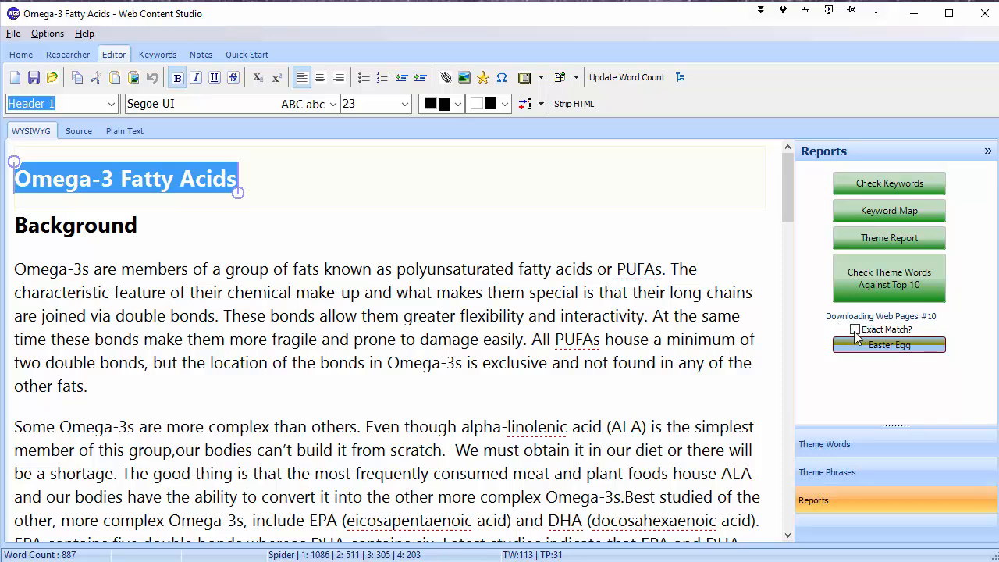
Step: Arrange the Auto-Delete Theme Words dialog and the Article Report window side by side so both are readable
left_click_drag(722, 268, 70, 272)
left_click_drag(772, 174, 441, 40)
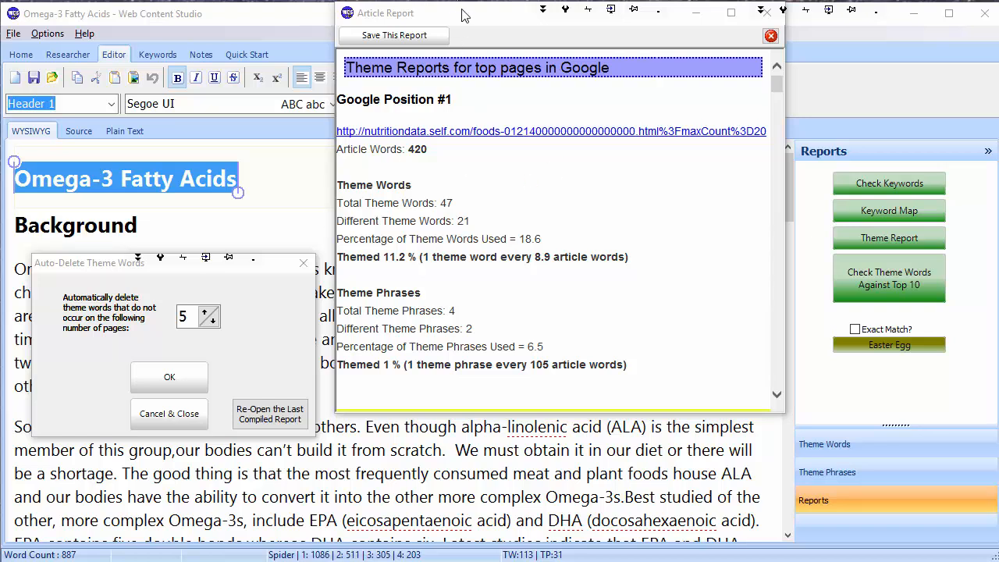
left_click_drag(464, 15, 478, 67)
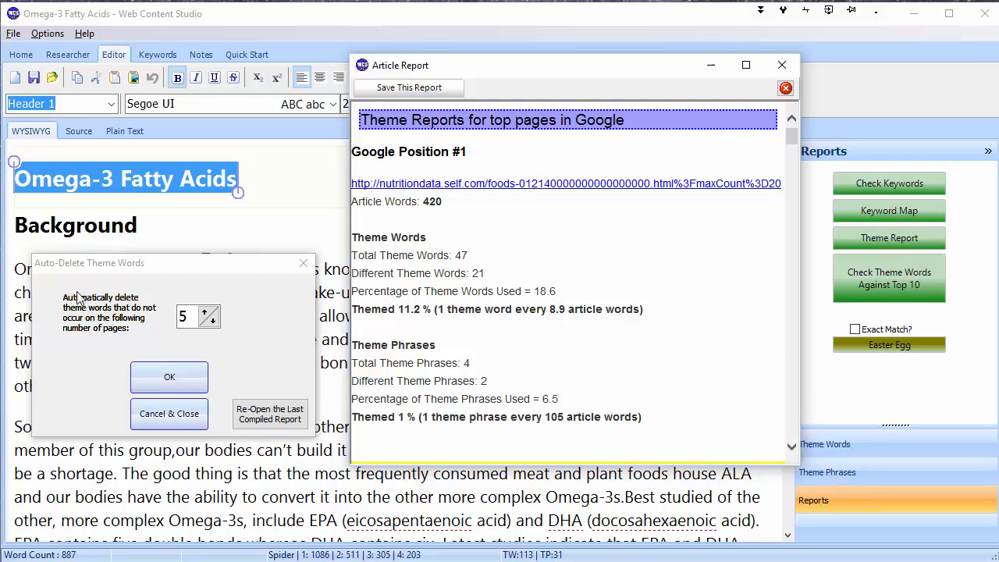
left_click_drag(85, 265, 78, 111)
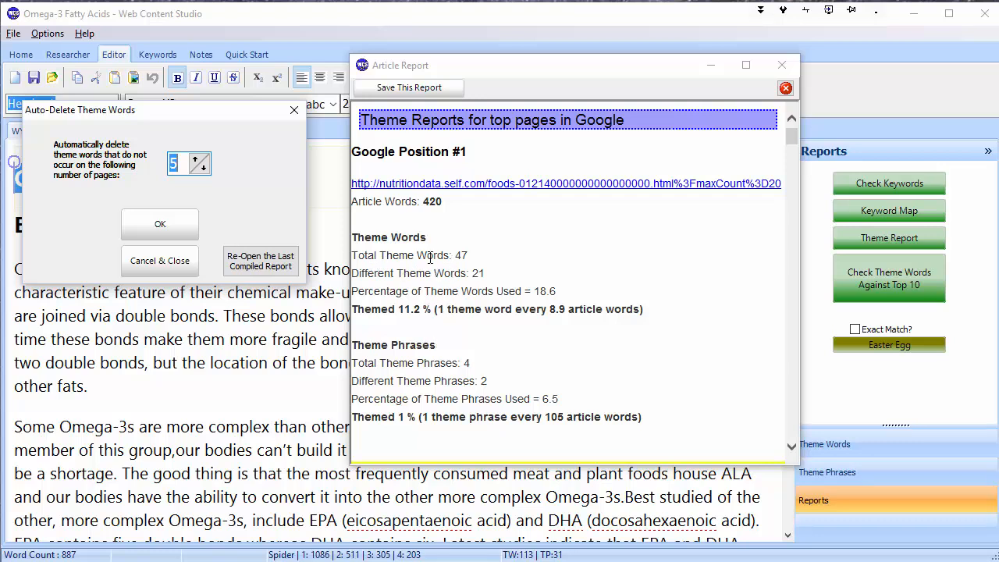
Step: Examine the theme statistics for Google position #1 and the start of the theme words' top 10 page counts
left_click_drag(453, 256, 484, 273)
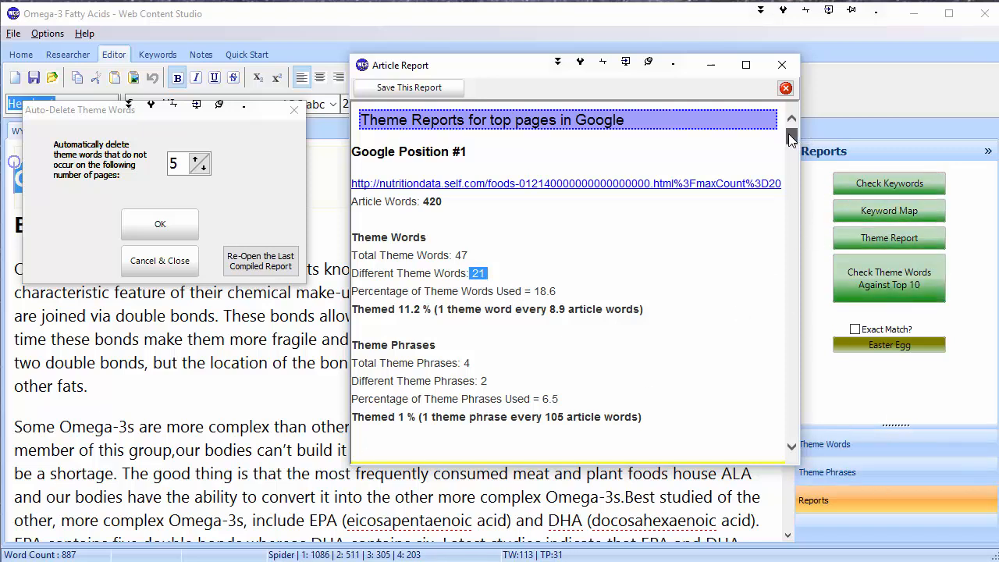
left_click_drag(789, 138, 827, 334)
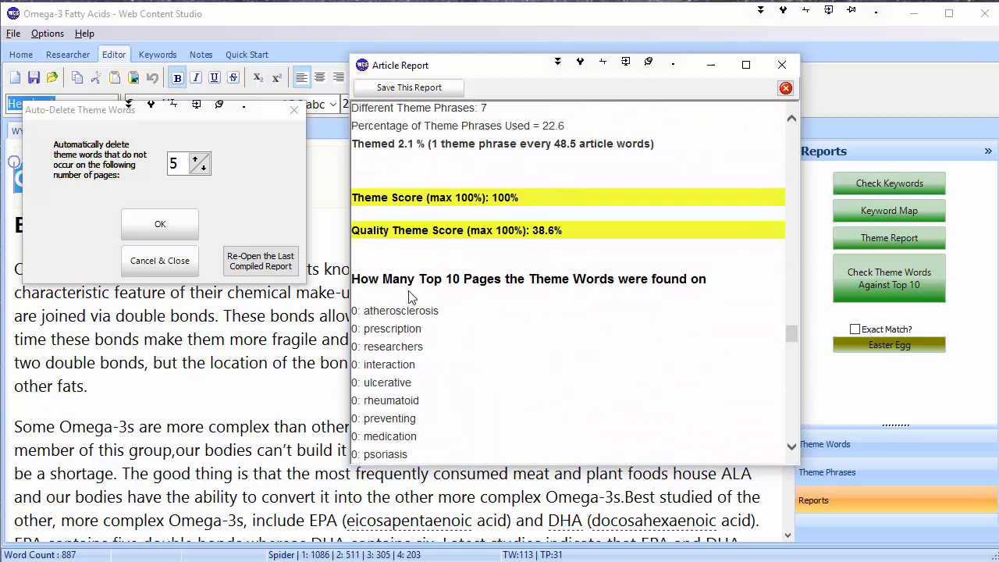
left_click(791, 446)
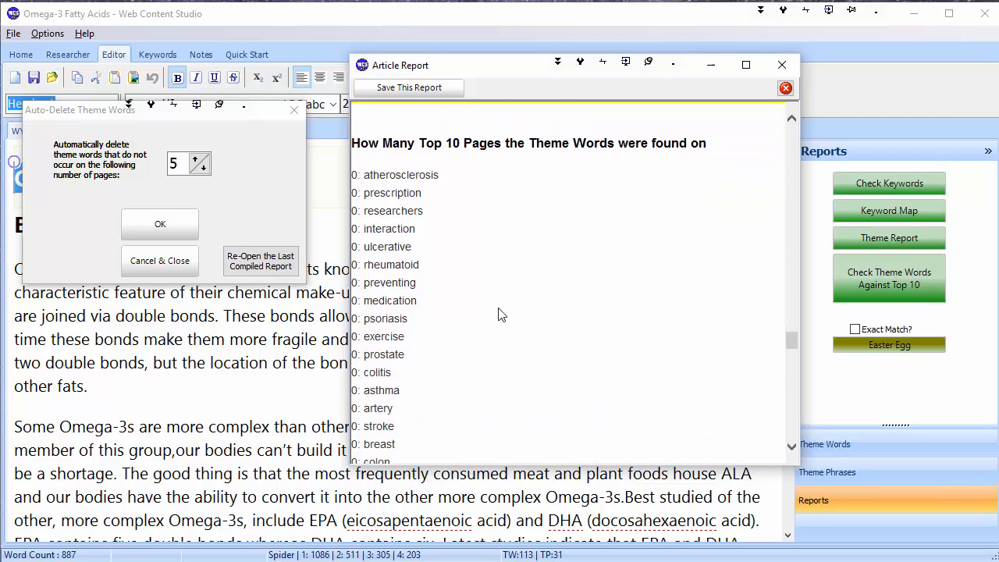
mouse_move(787, 336)
left_mouse_down()
mouse_move(801, 444)
mouse_move(815, 342)
left_mouse_up()
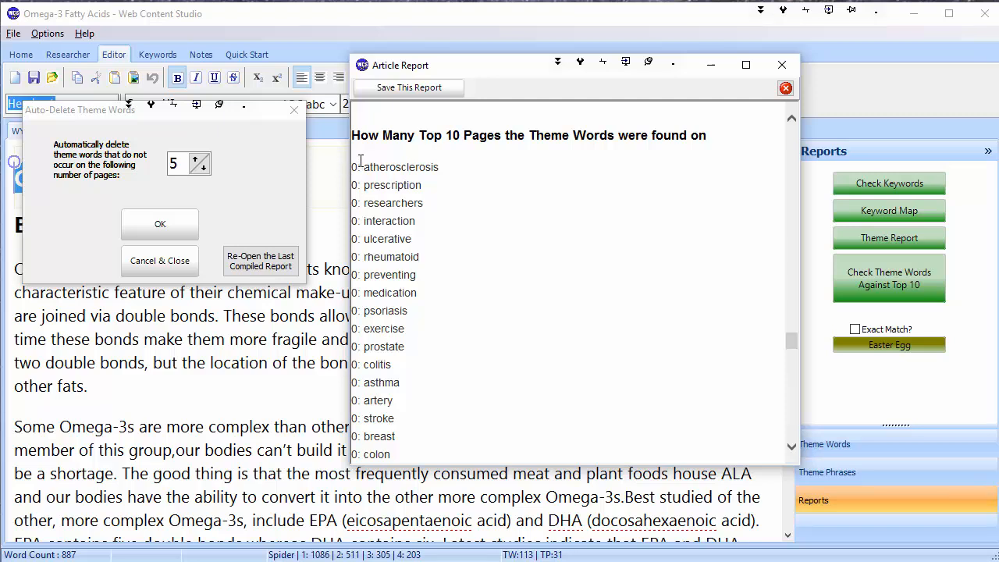
double_click(392, 166)
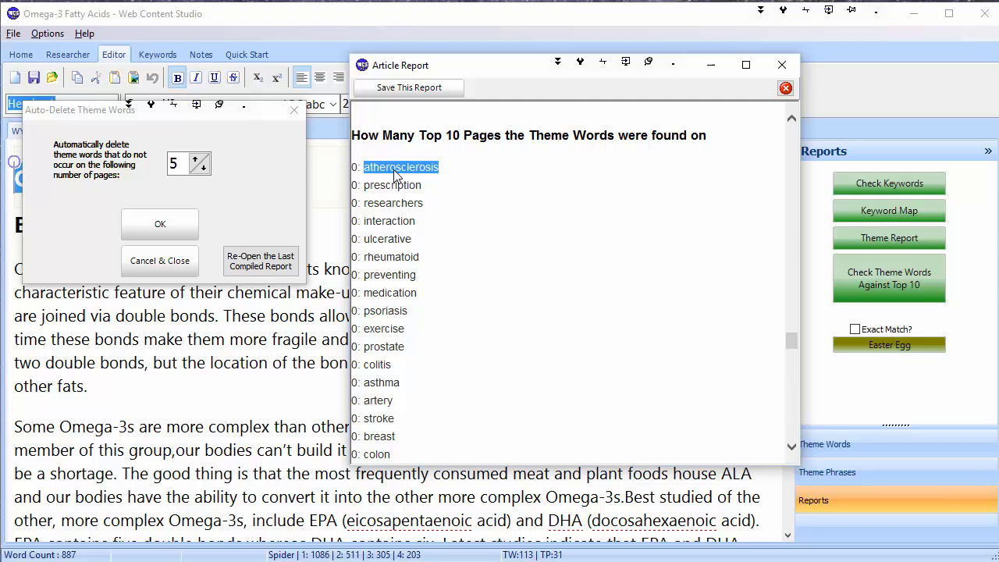
left_click(394, 173)
double_click(399, 166)
left_click(398, 252)
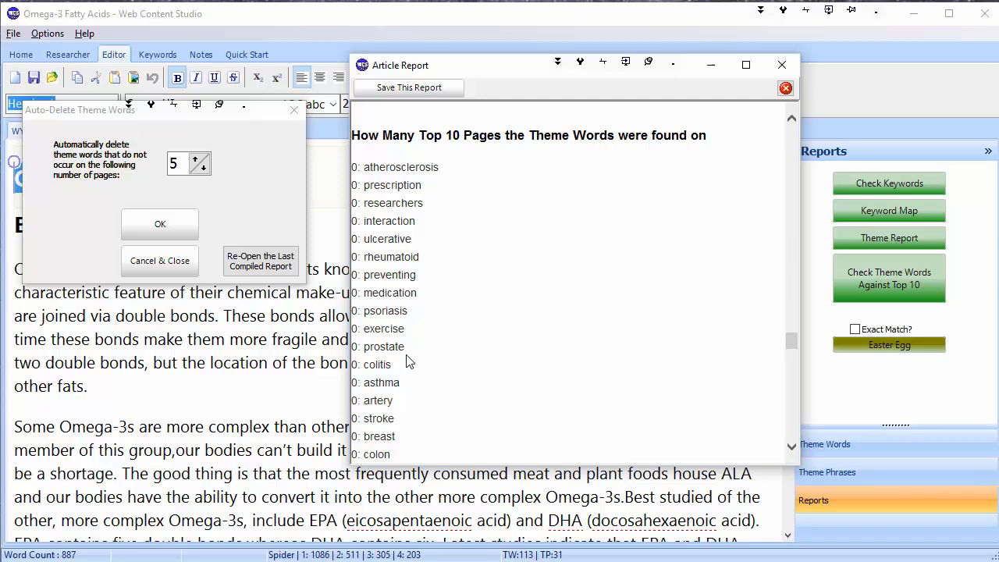
Step: Compare the theme words across the report's page counts to judge a suitable auto-delete threshold
scroll(376, 321, "down", 14)
scroll(377, 321, "down", 12)
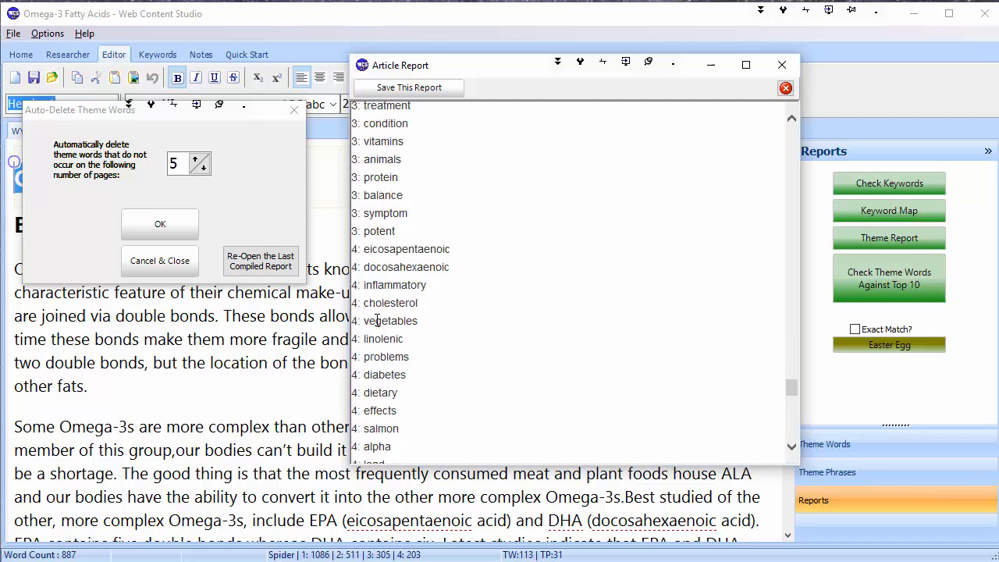
scroll(376, 319, "down", 6)
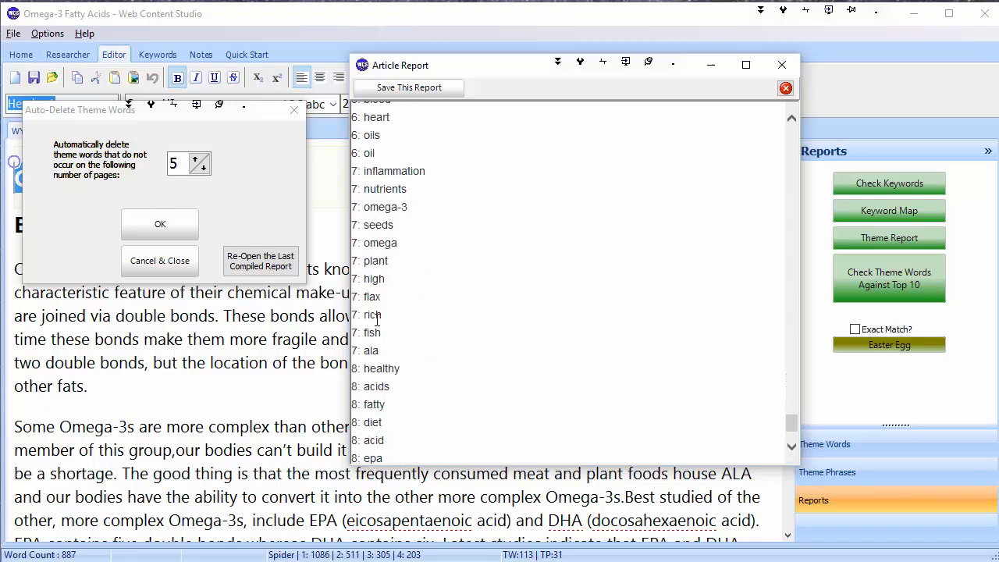
scroll(377, 320, "up", 10)
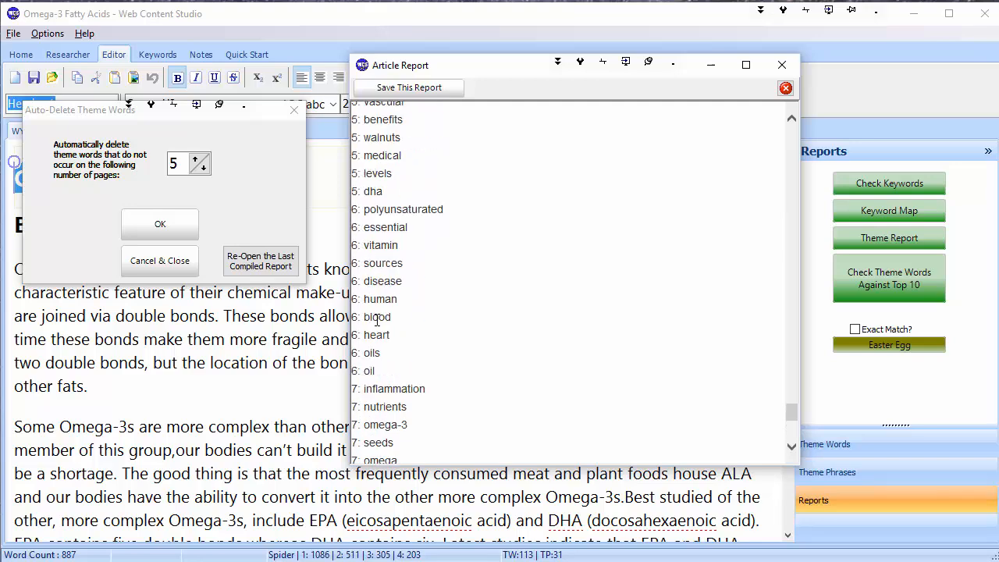
scroll(377, 320, "up", 15)
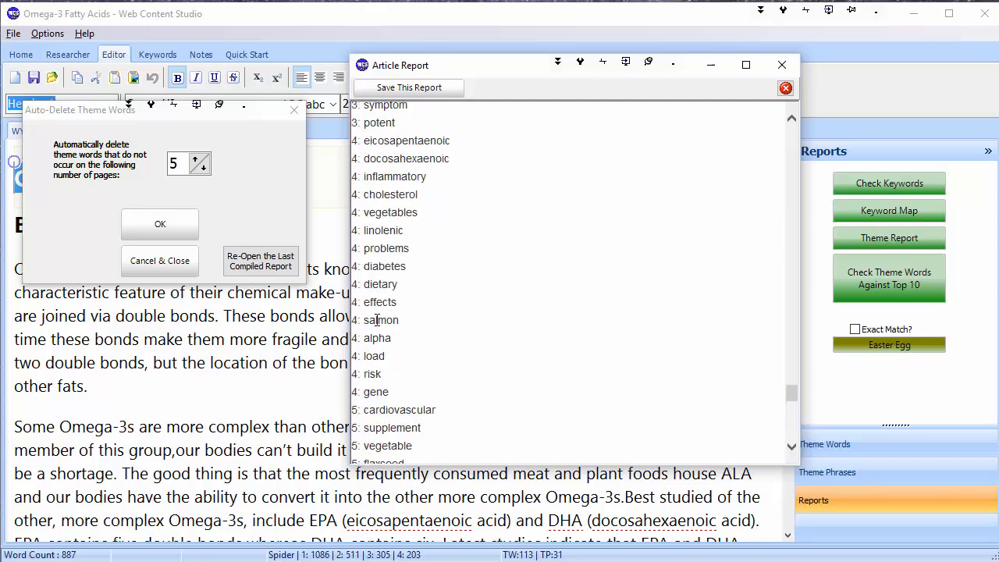
scroll(377, 320, "down", 12)
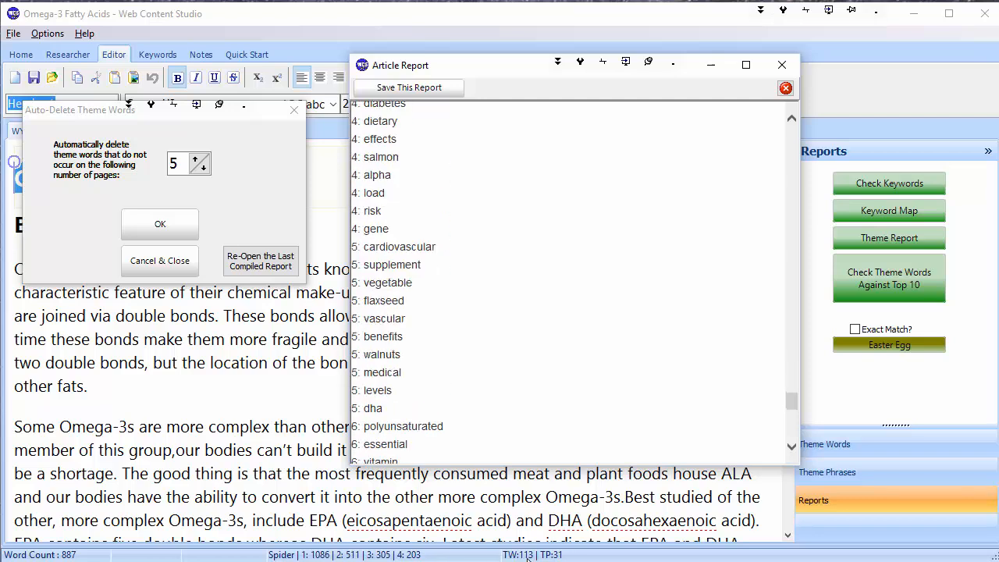
mouse_move(791, 401)
left_mouse_down()
mouse_move(802, 371)
mouse_move(802, 396)
mouse_move(792, 393)
left_mouse_up()
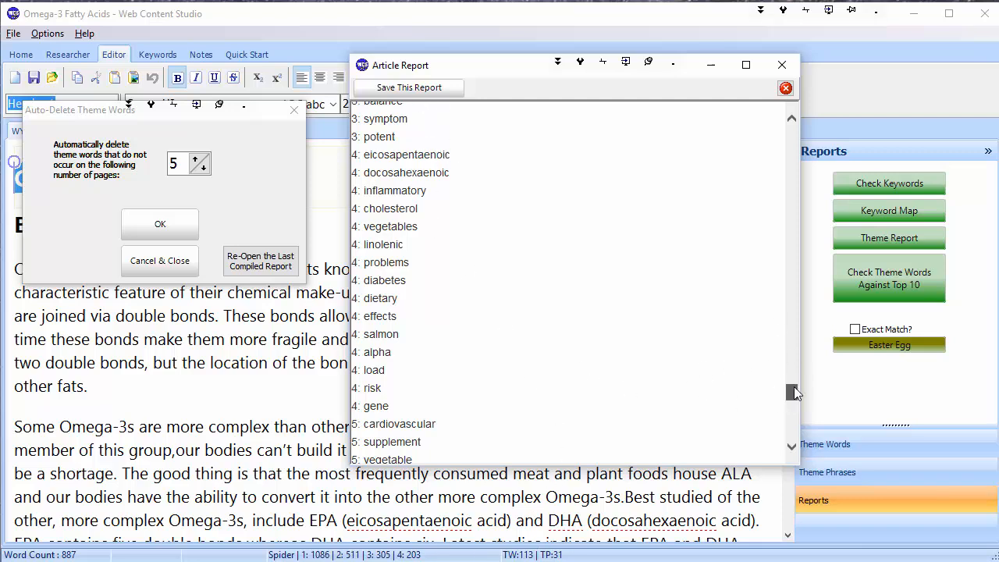
mouse_move(793, 386)
left_mouse_down()
mouse_move(801, 432)
mouse_move(793, 390)
mouse_move(793, 438)
mouse_move(794, 368)
mouse_move(795, 397)
left_mouse_up()
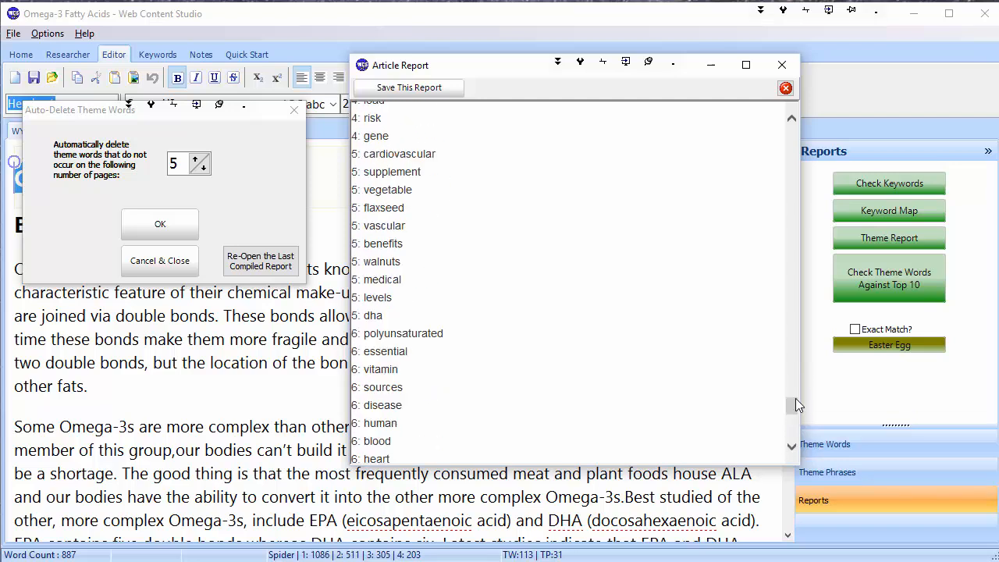
Step: Automatically delete theme words that do not occur on 6 of the top pages, then close the article report
left_click(196, 159)
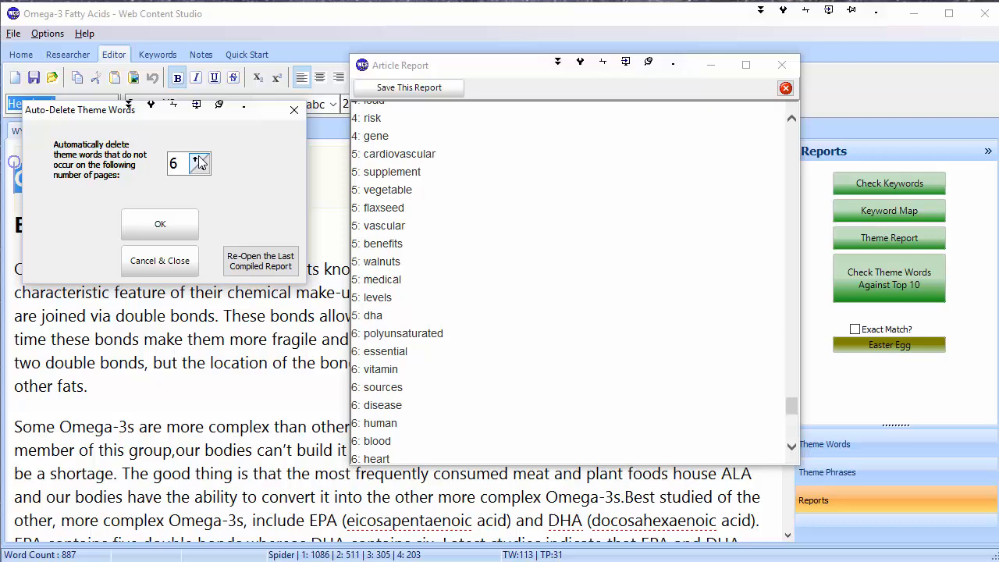
left_click(176, 226)
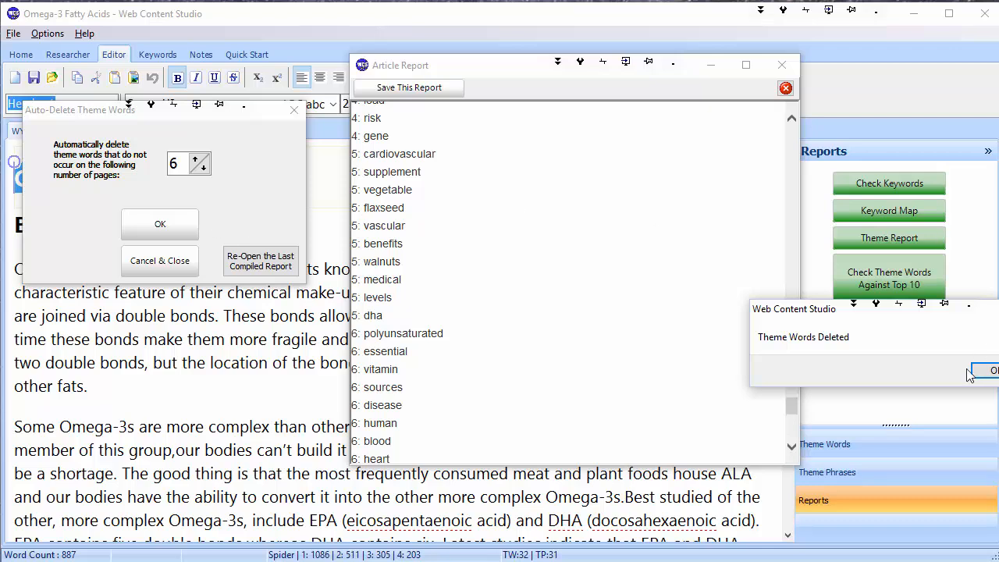
left_click(983, 372)
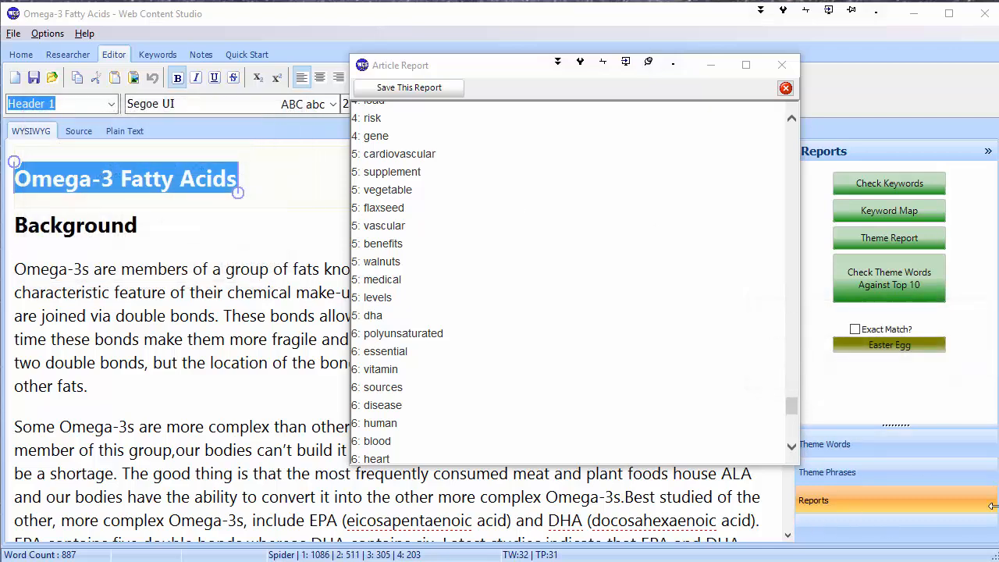
left_click(781, 65)
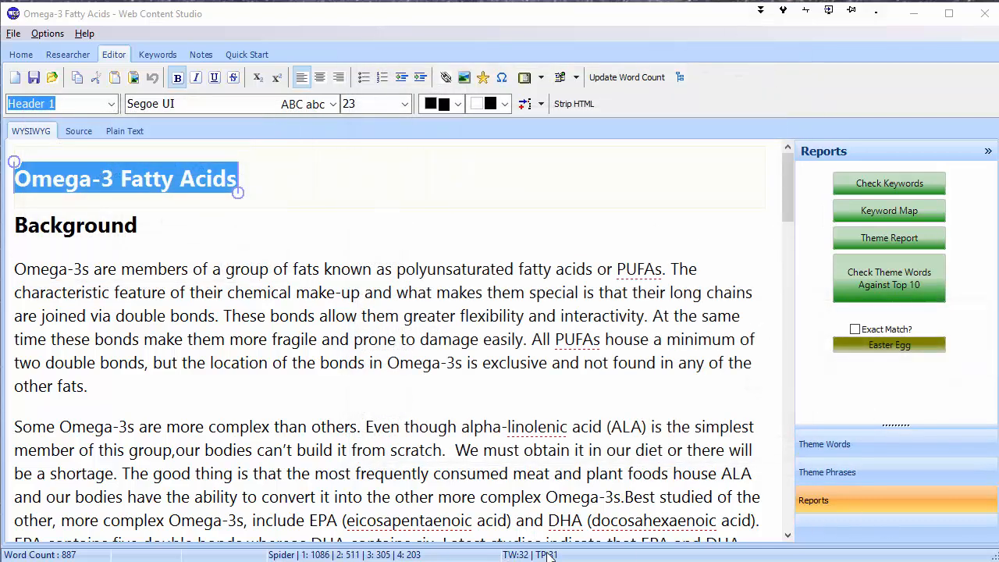
Step: Review the article's trimmed theme word list and return to the editor's reports
left_click(844, 445)
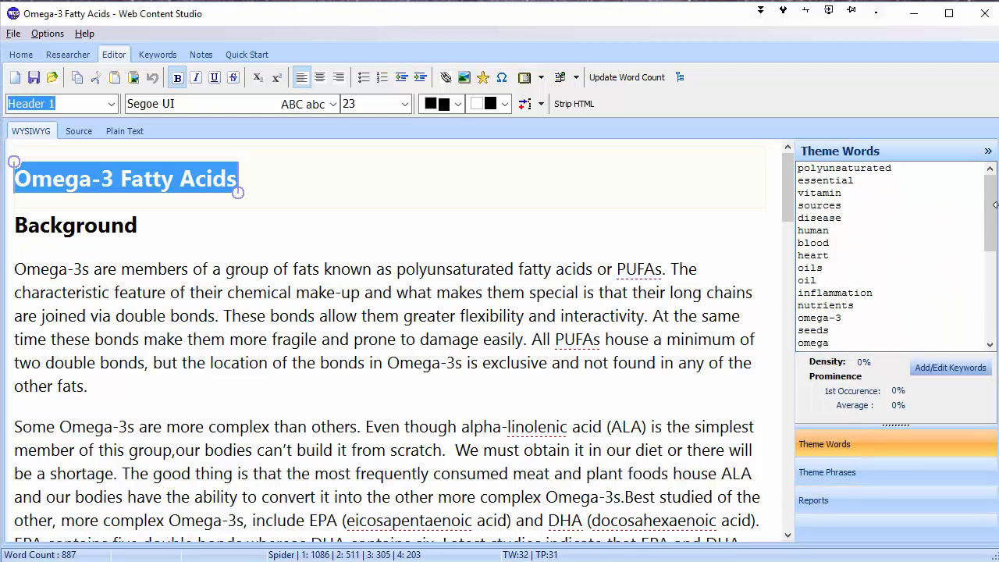
mouse_move(996, 204)
left_mouse_down()
mouse_move(996, 325)
mouse_move(986, 177)
mouse_move(996, 277)
mouse_move(997, 178)
left_mouse_up()
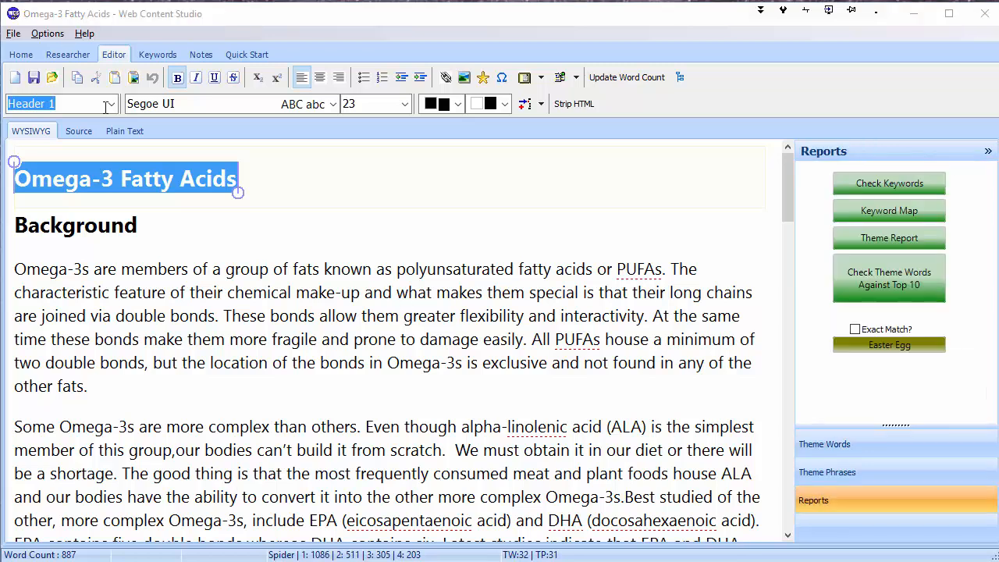
left_click(157, 55)
left_click(112, 53)
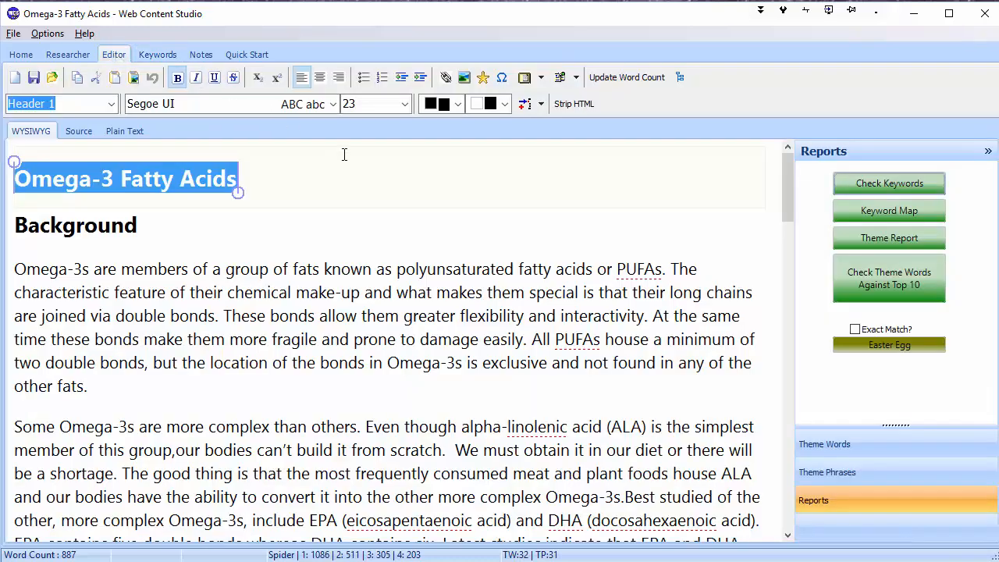